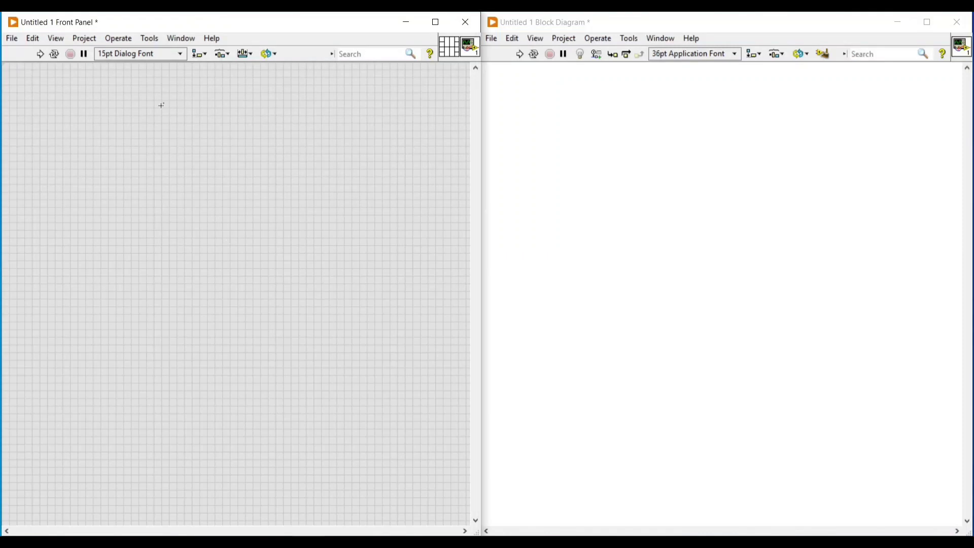
From the front panel's Window menu, expand Tools > DSC Module to reveal its submenu.
click(178, 39)
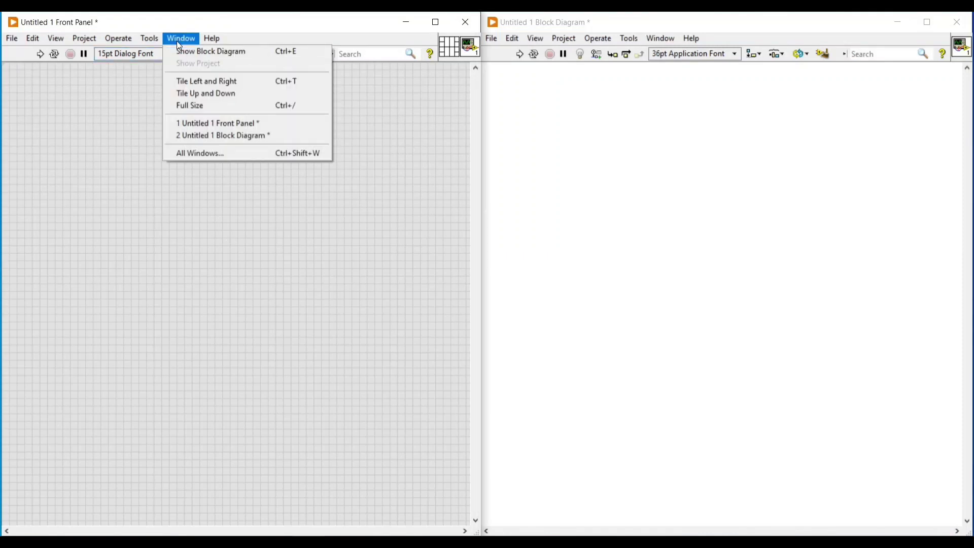
mouse_move(205, 45)
mouse_move(150, 42)
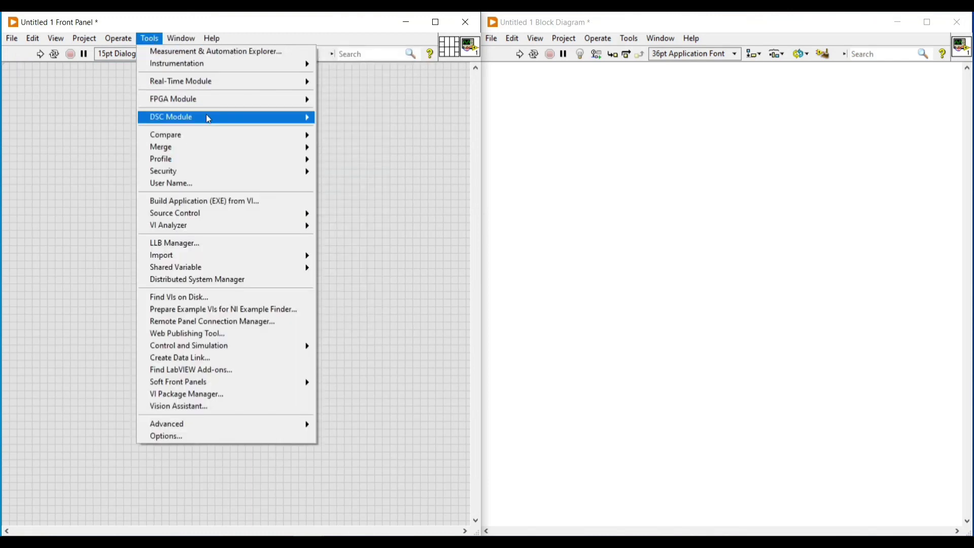
Launch the DSC Image Navigator and select the Motors category to preview Motor 1.
mouse_move(206, 117)
click(352, 129)
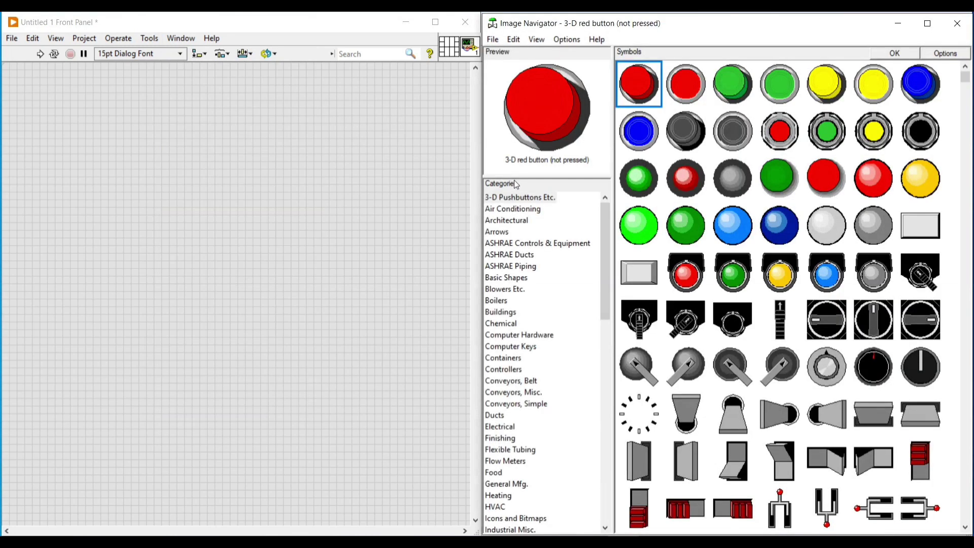
drag(607, 223, 601, 291)
click(497, 497)
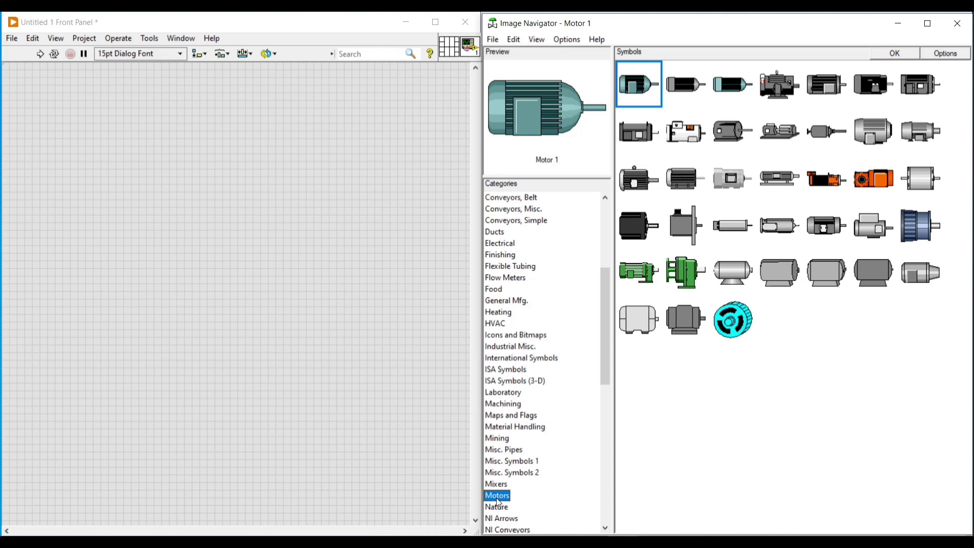
Open Symbol Options twice and close it each time without changes.
click(568, 45)
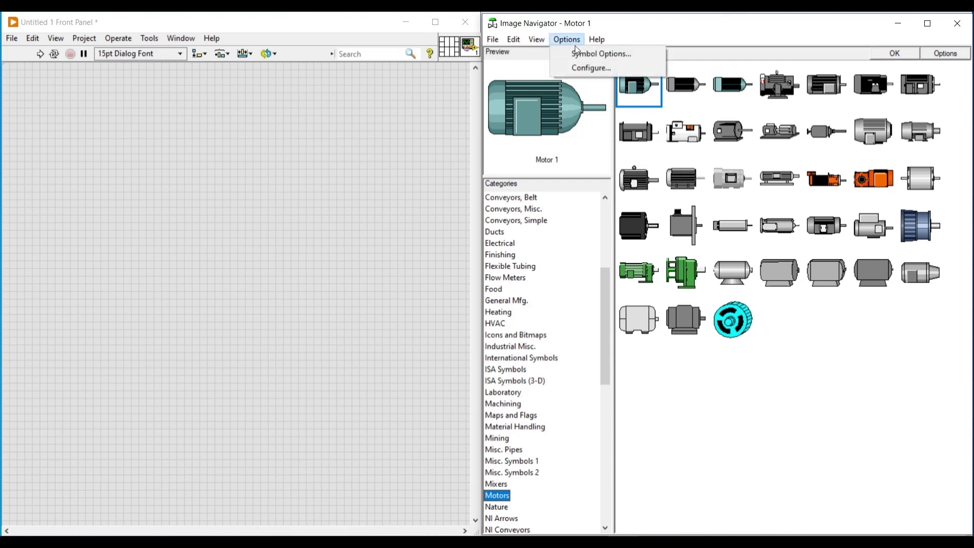
click(592, 54)
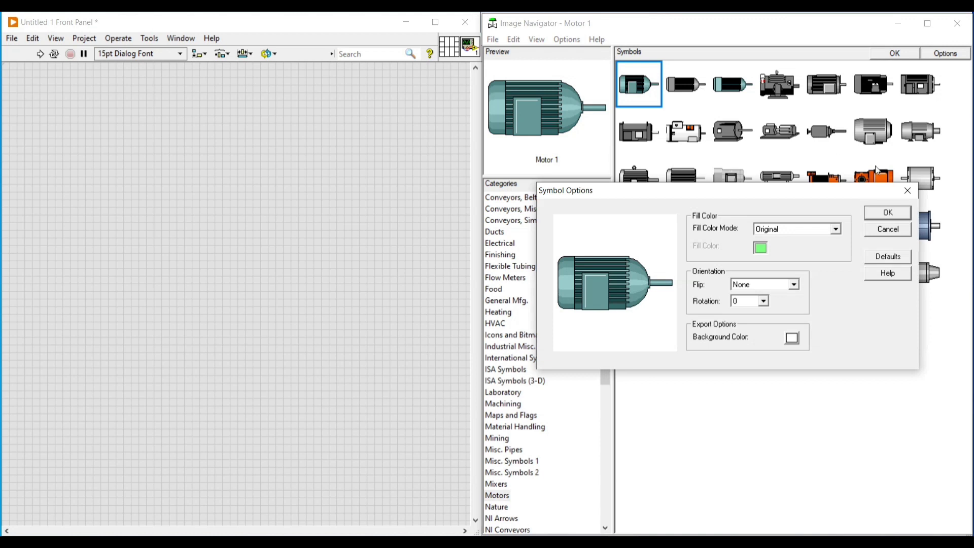
click(907, 191)
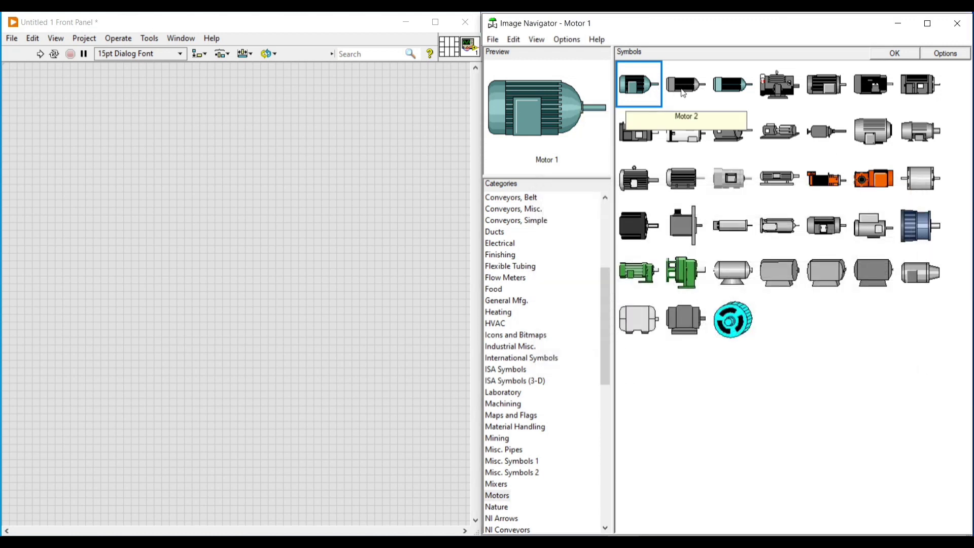
click(957, 58)
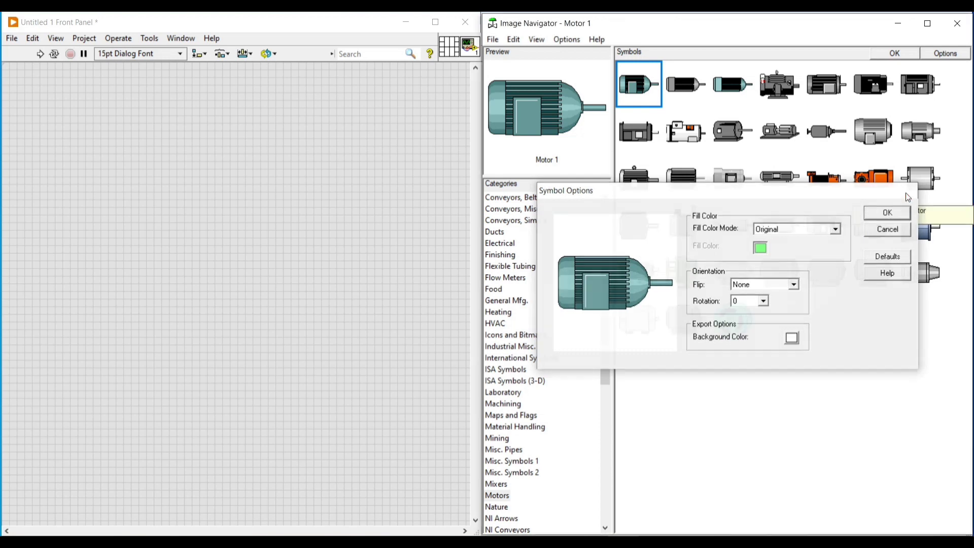
click(887, 214)
Place the teal Motor 1 at the panel's top-left and enlarge it slightly.
drag(548, 105, 59, 108)
drag(99, 143, 56, 118)
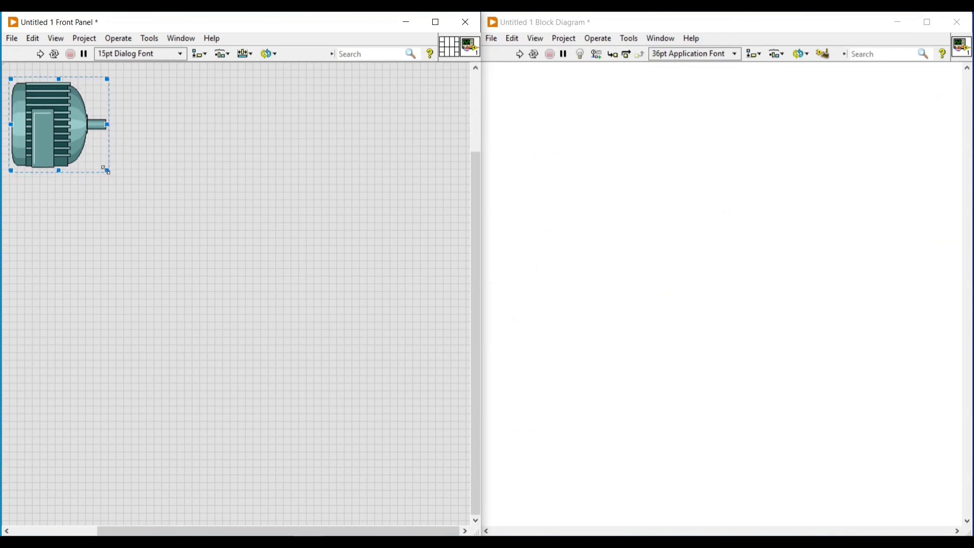
drag(106, 168, 121, 175)
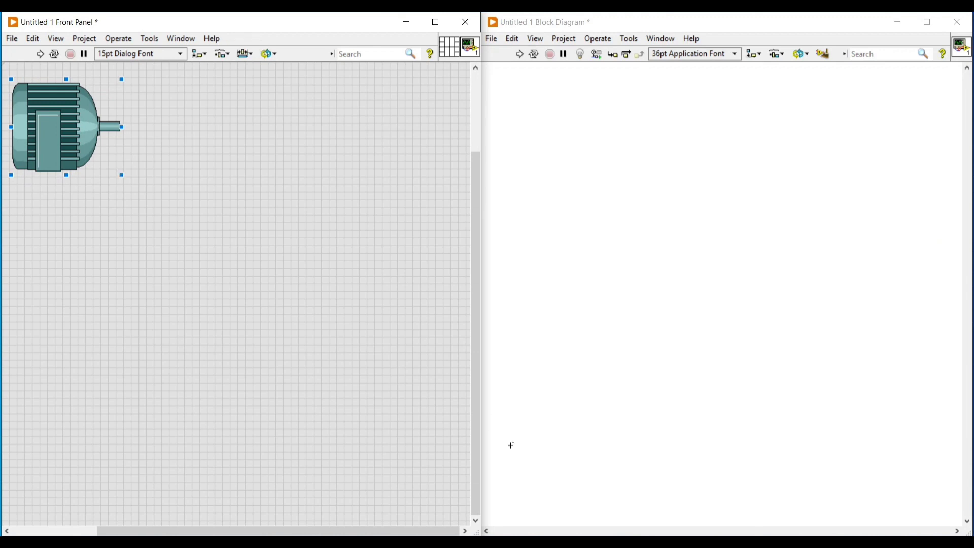
Reopen the Image Navigator and set the Motor 1 fill colour mode to Shaded.
mouse_move(623, 543)
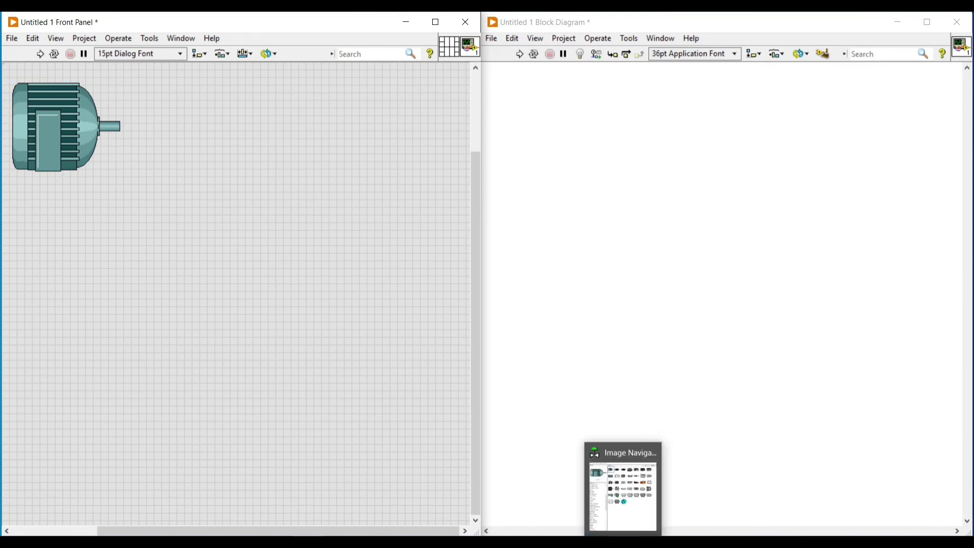
click(623, 487)
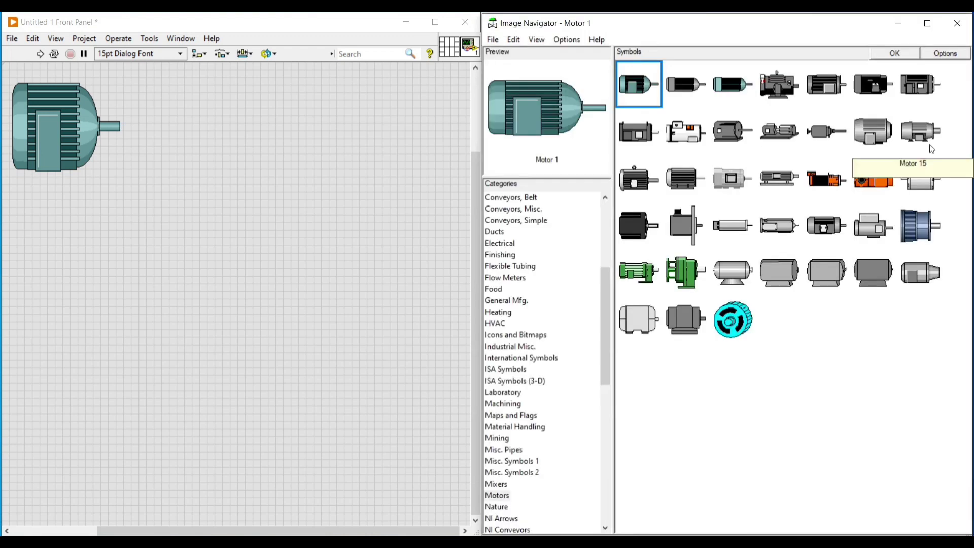
click(954, 57)
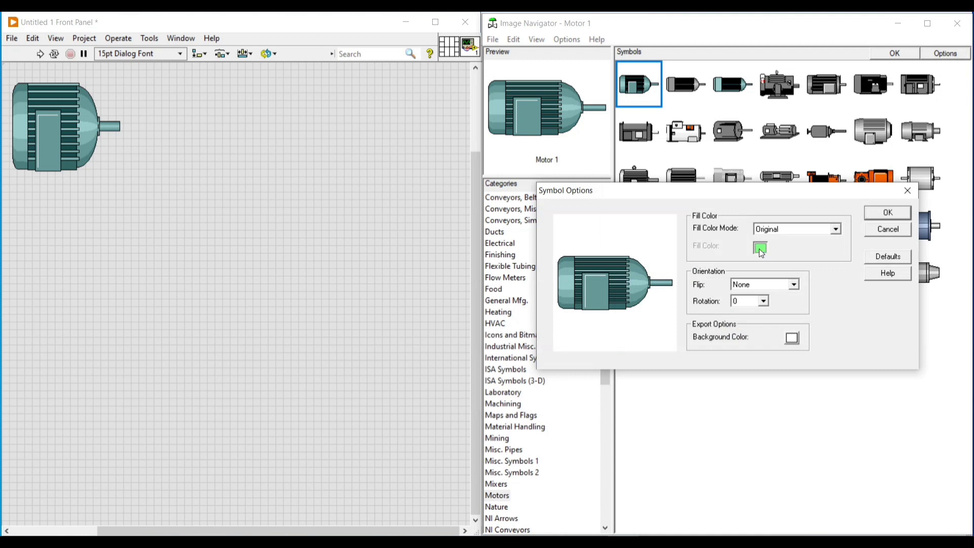
click(835, 229)
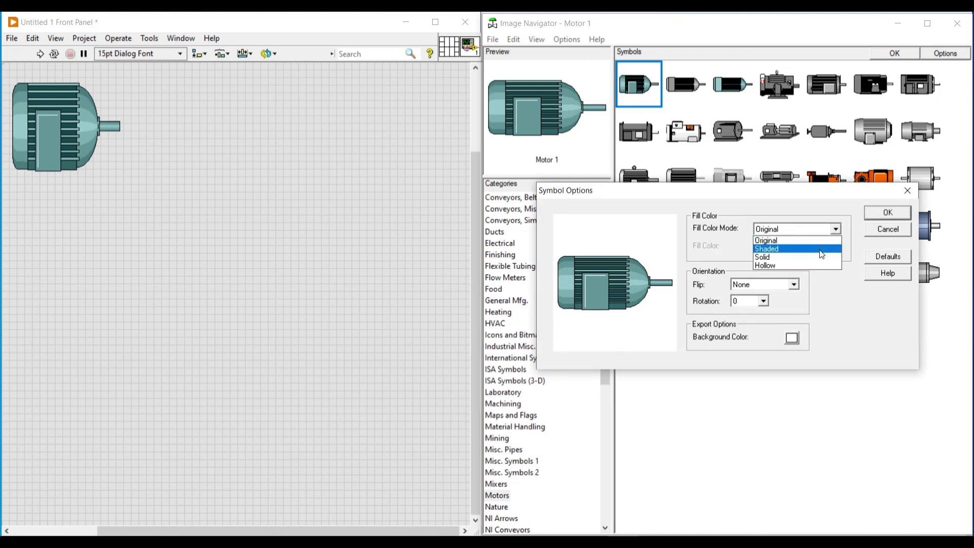
click(823, 249)
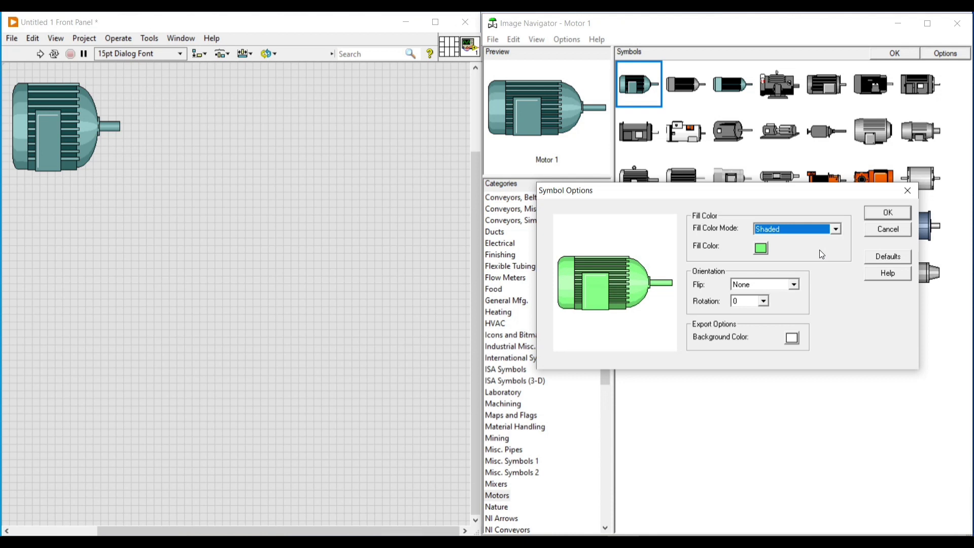
click(883, 214)
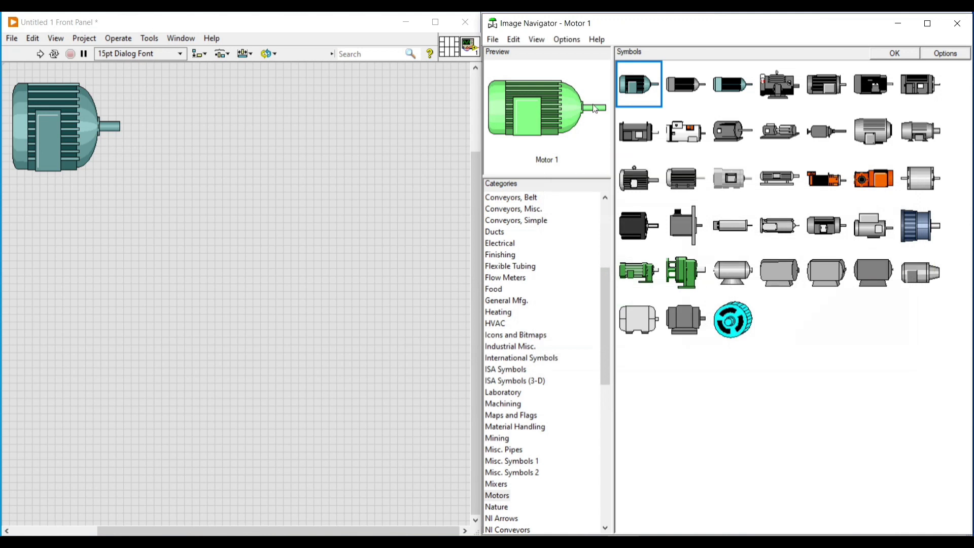
Place the shaded green motor beside the teal motor and deselect it.
drag(595, 109, 200, 132)
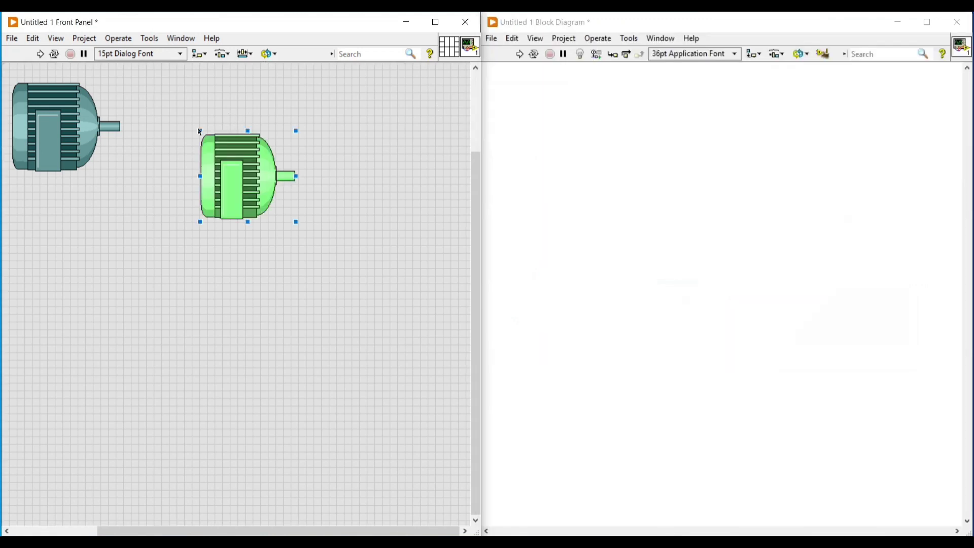
drag(240, 167, 186, 116)
click(268, 152)
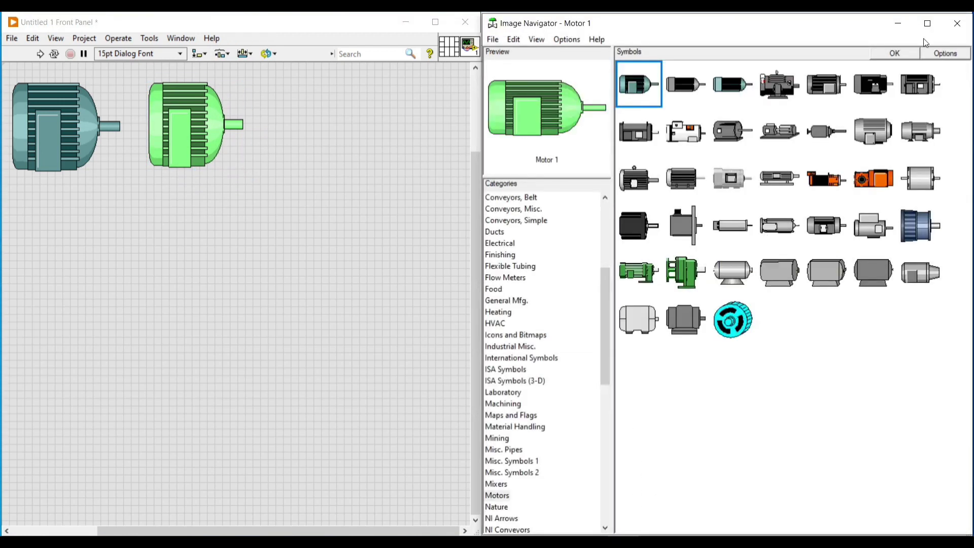
Change the motor's fill colour to red in Symbol Options.
click(956, 57)
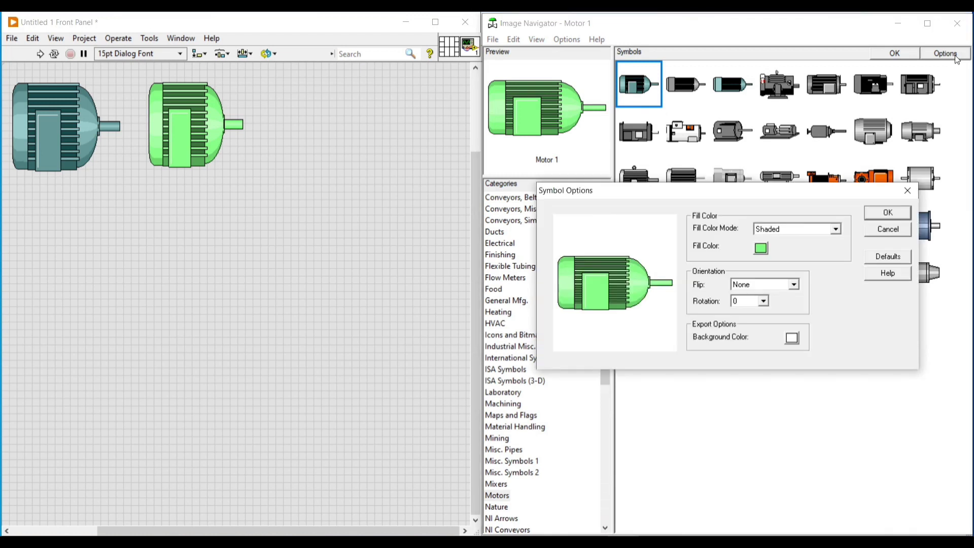
click(758, 251)
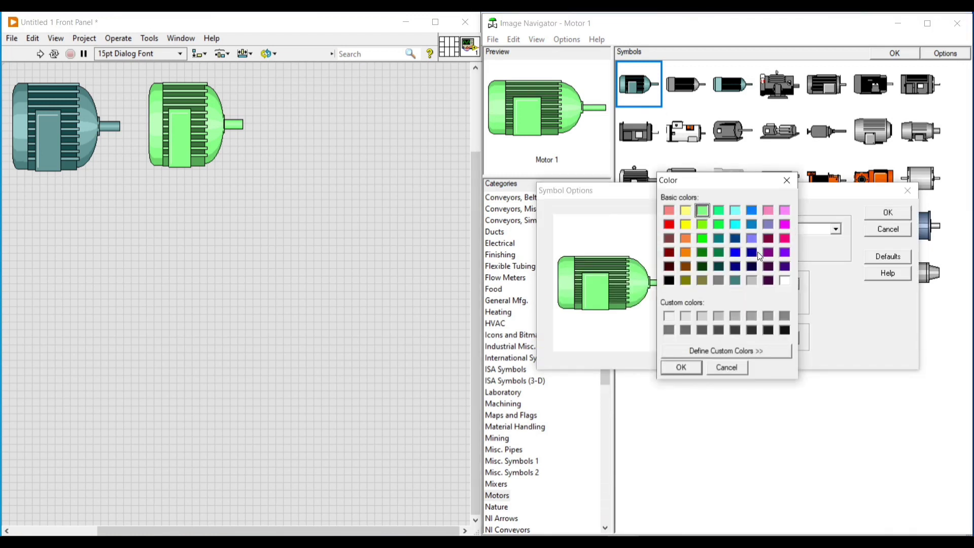
click(669, 226)
click(680, 367)
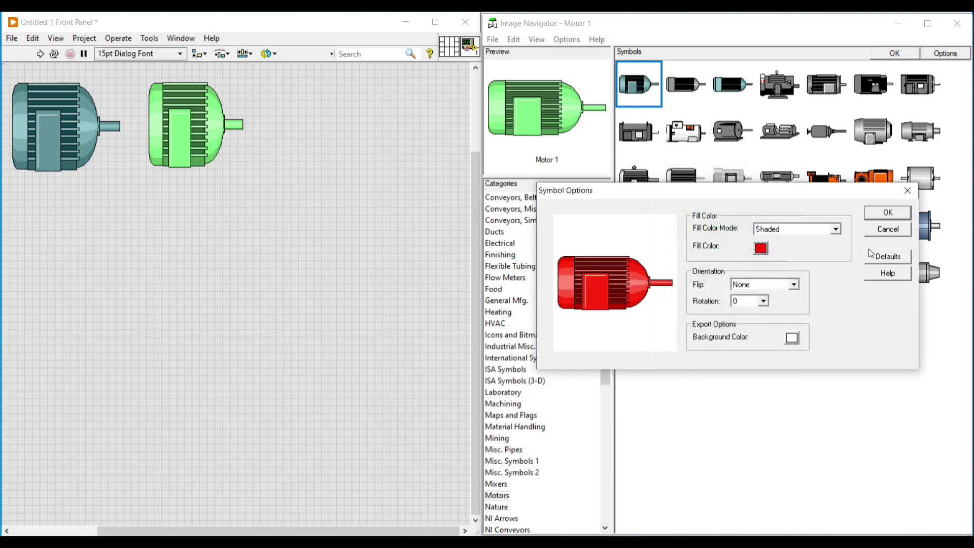
click(883, 215)
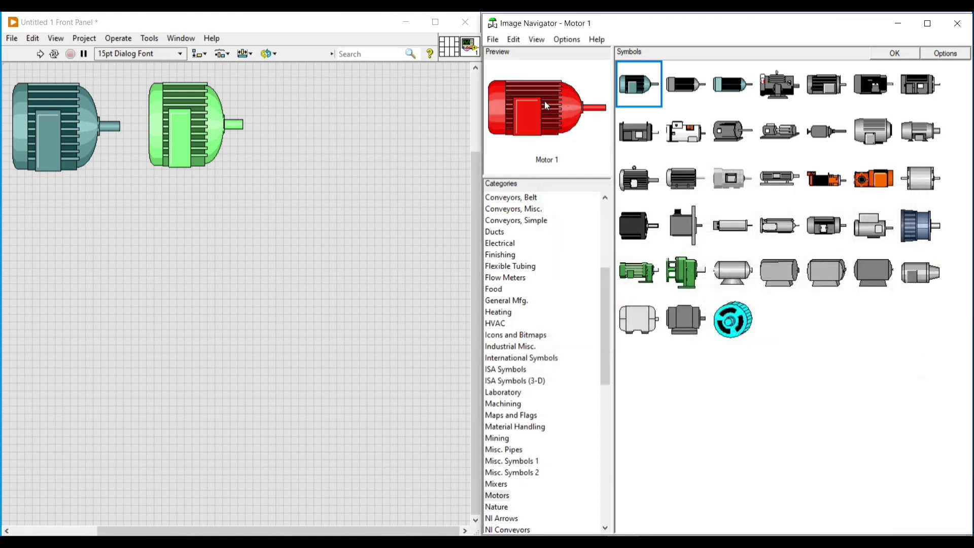
Place the shaded red motor to the right of the green motor and deselect it.
drag(537, 109, 334, 125)
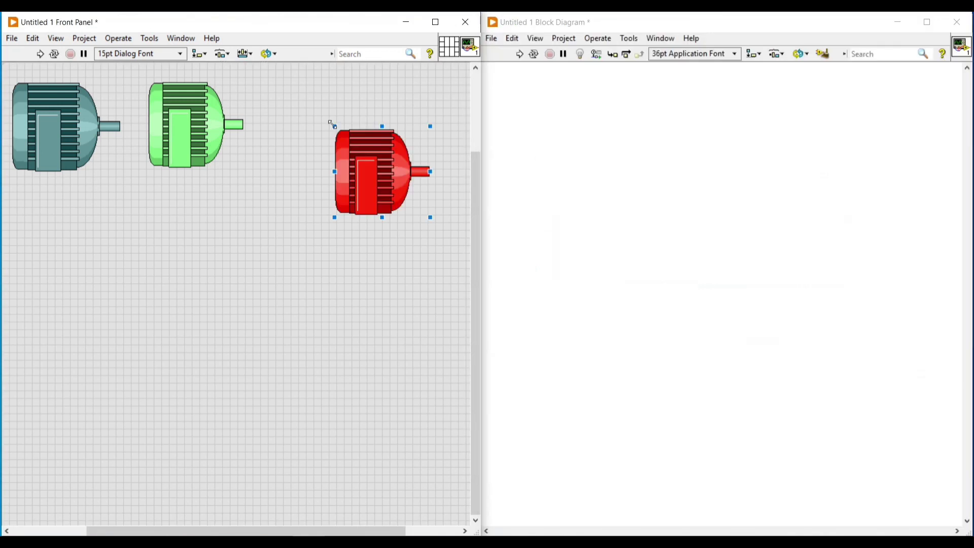
drag(378, 172, 313, 125)
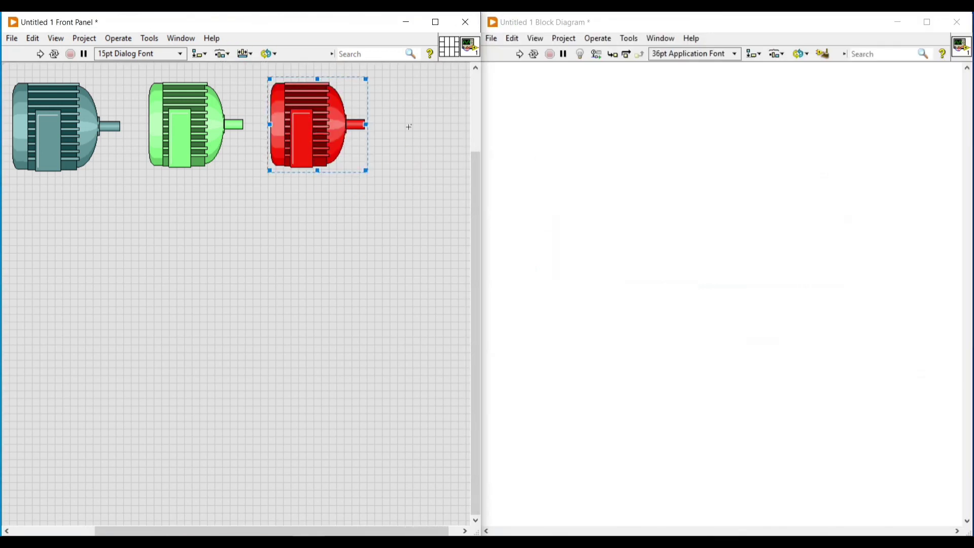
click(418, 129)
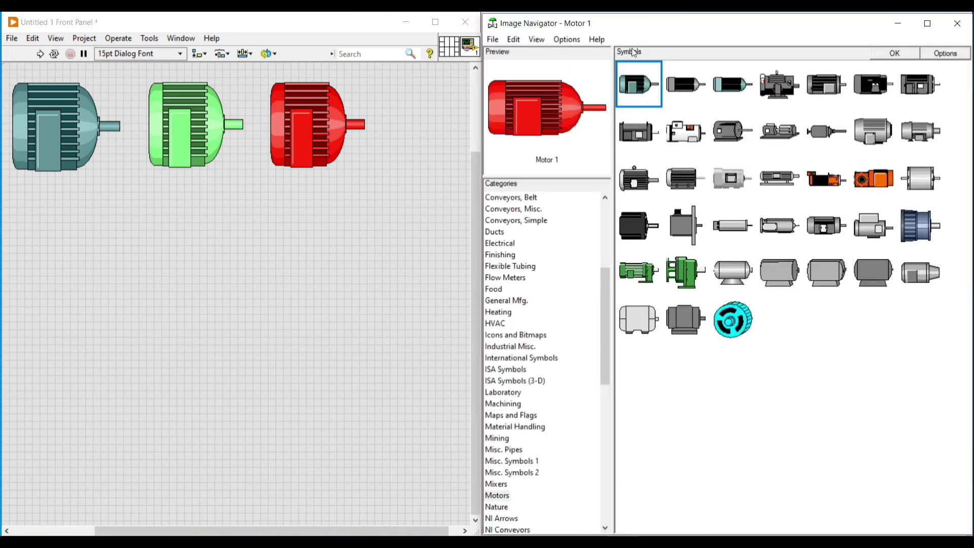
Set the fill colour mode to Solid and place the solid red motor below the shaded red one.
click(947, 53)
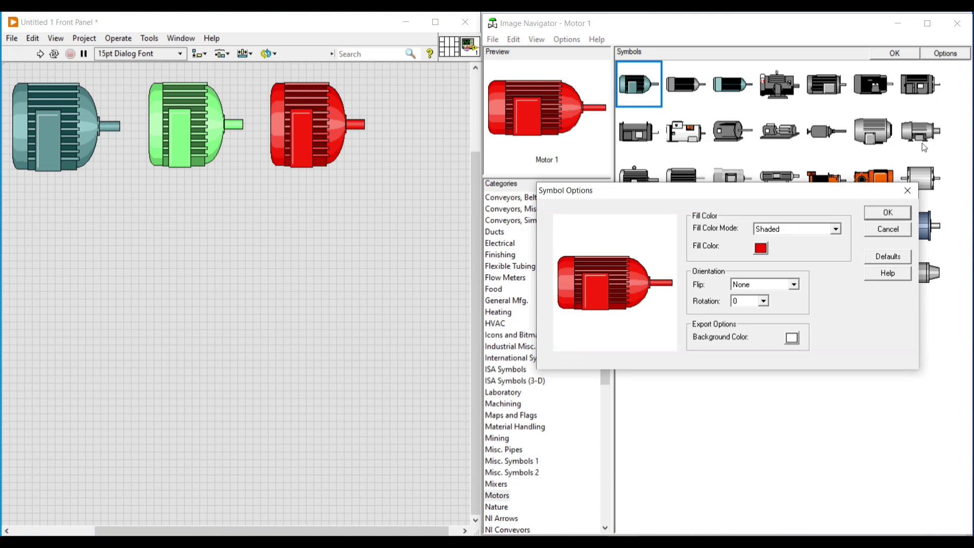
click(835, 234)
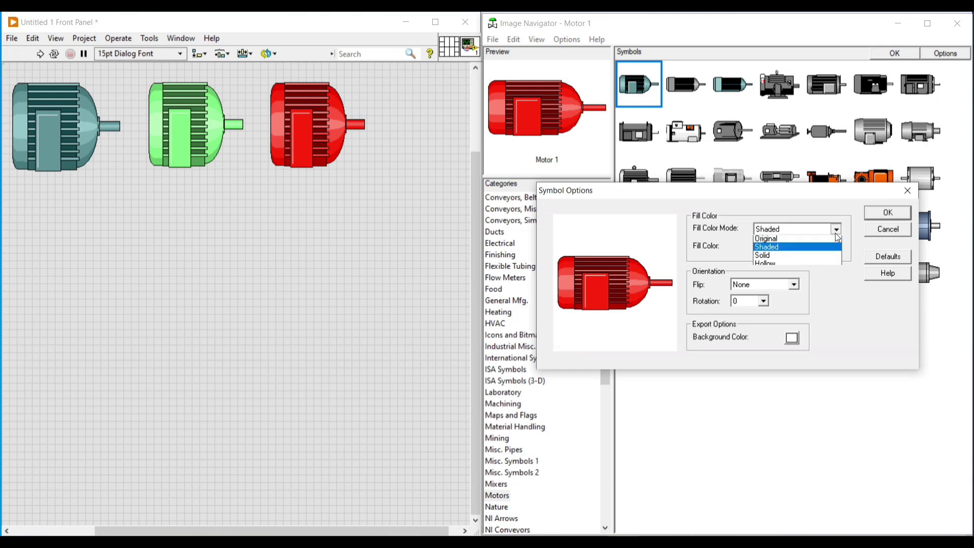
click(833, 257)
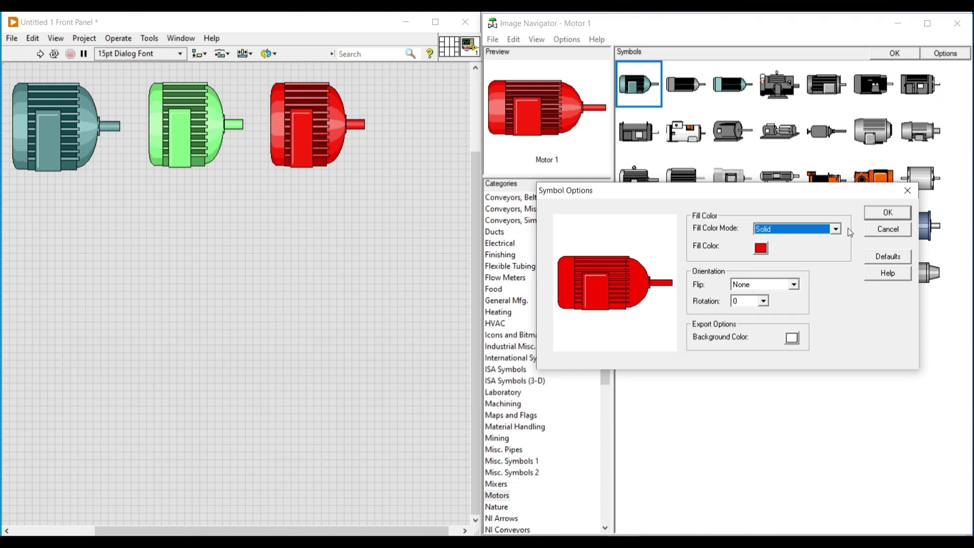
click(875, 214)
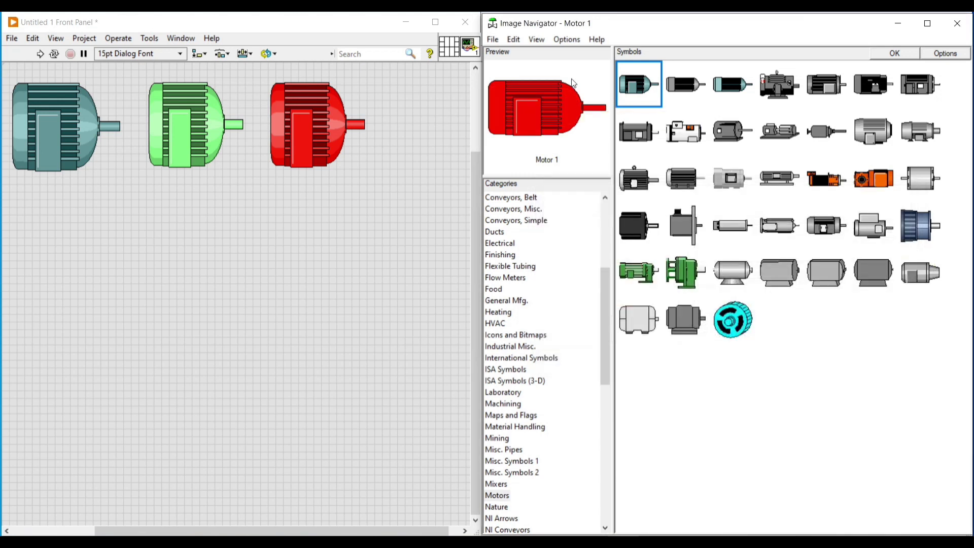
drag(552, 114, 308, 237)
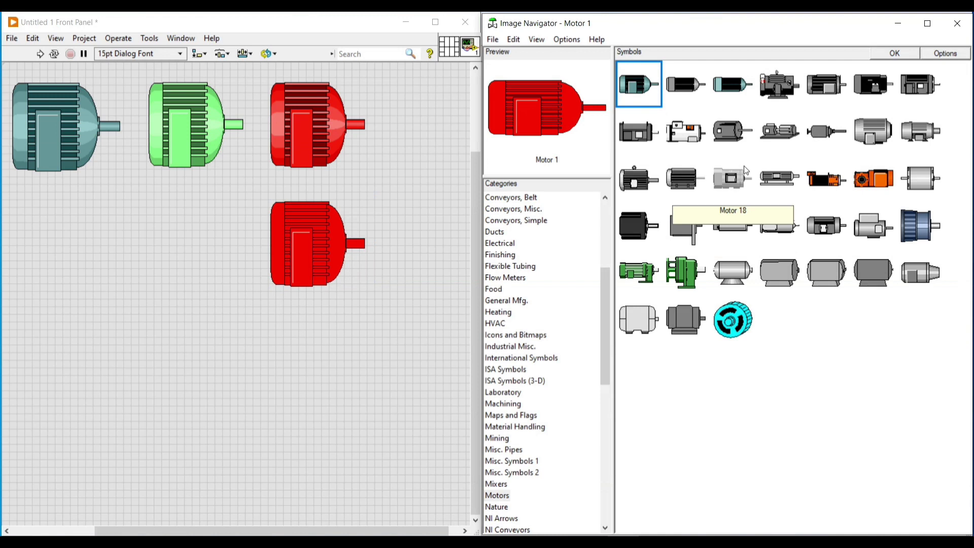
Change the solid fill colour to green in Symbol Options.
click(925, 52)
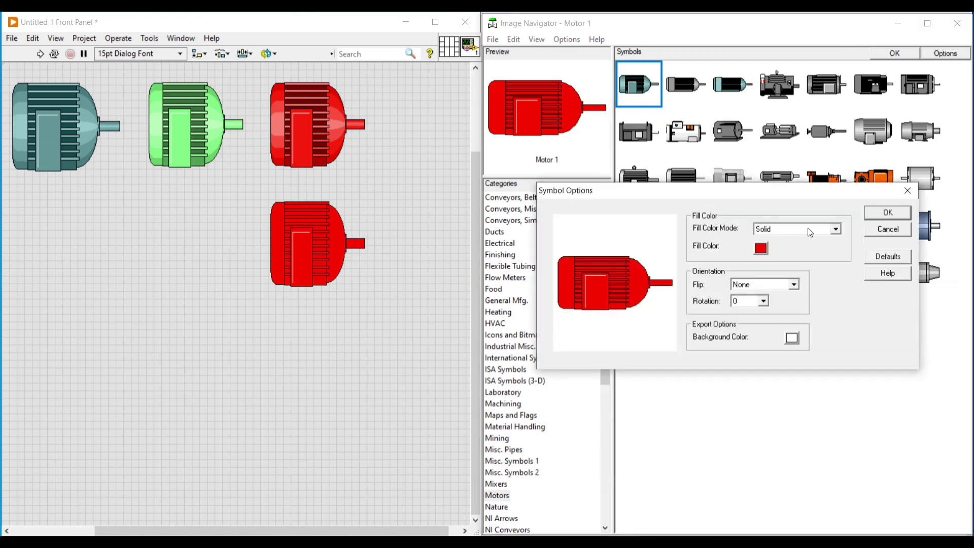
click(761, 248)
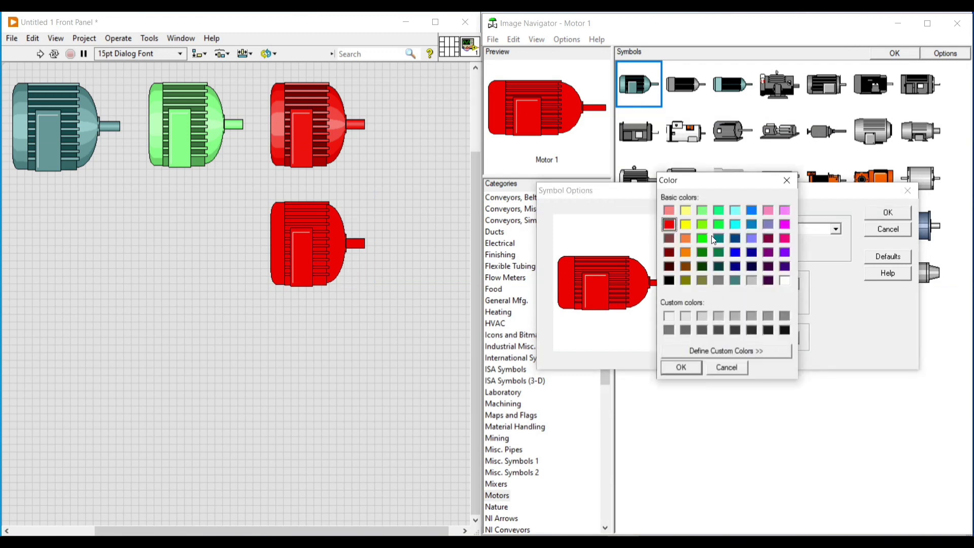
click(719, 224)
click(688, 369)
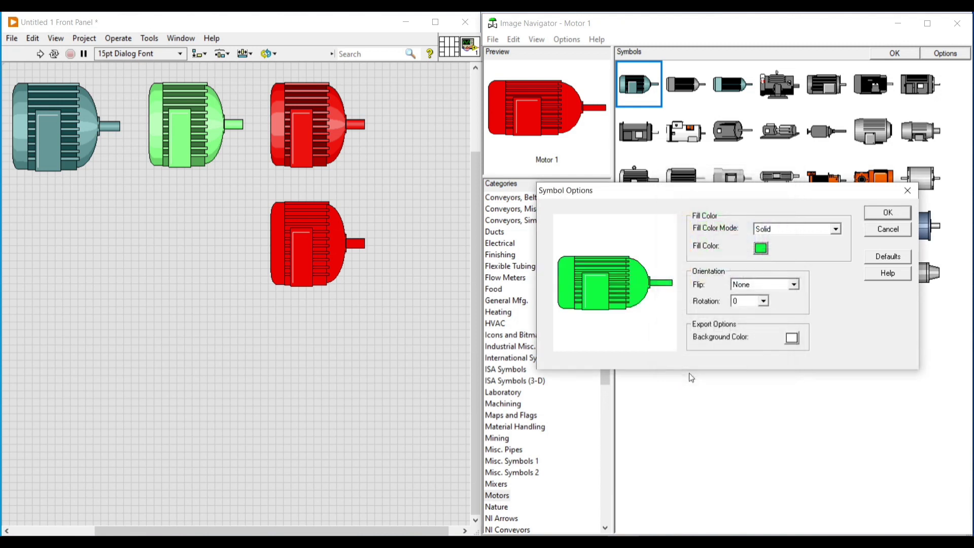
click(883, 217)
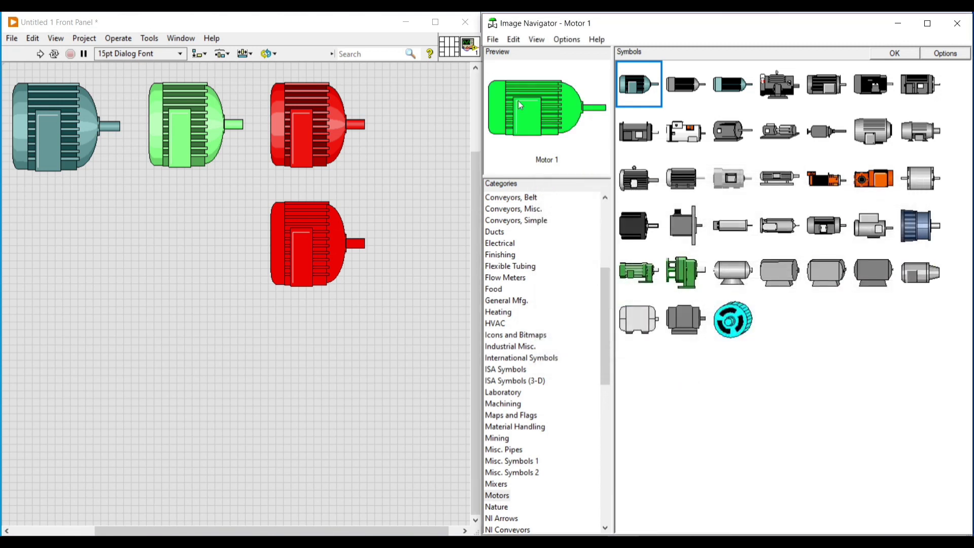
Place the solid green motor beneath the shaded green motor, left of the solid red one.
drag(520, 105, 180, 238)
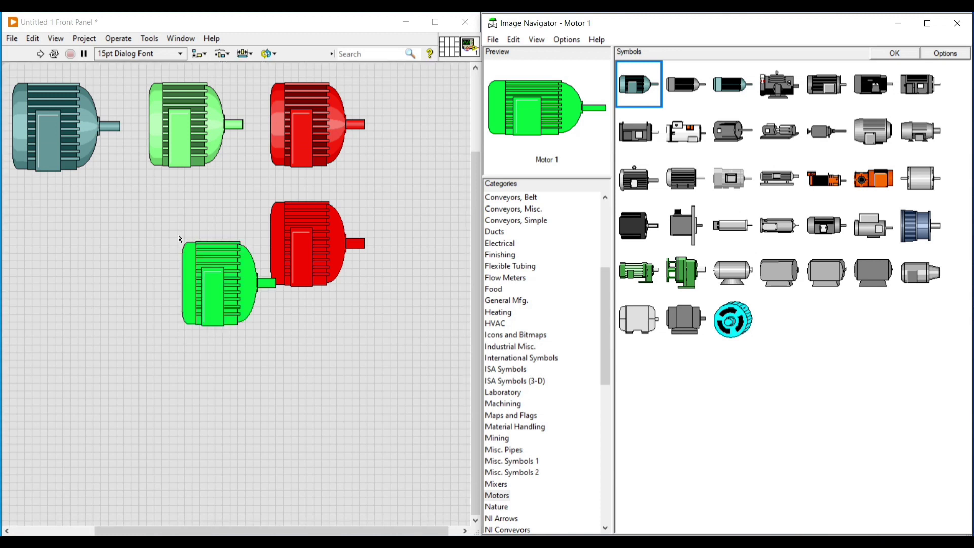
drag(216, 267, 189, 247)
key(alt+Tab)
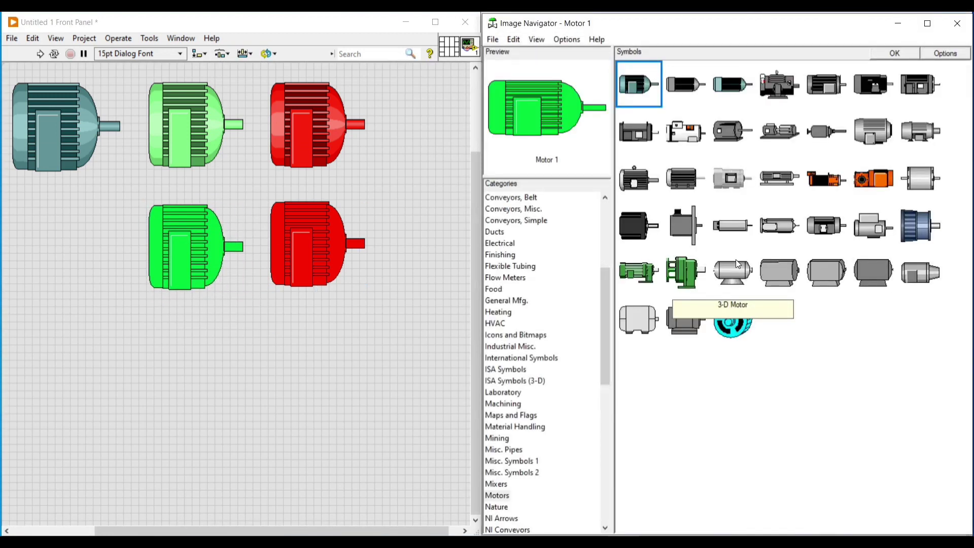
Set the fill colour mode to Hollow for an unfilled outline motor.
click(967, 56)
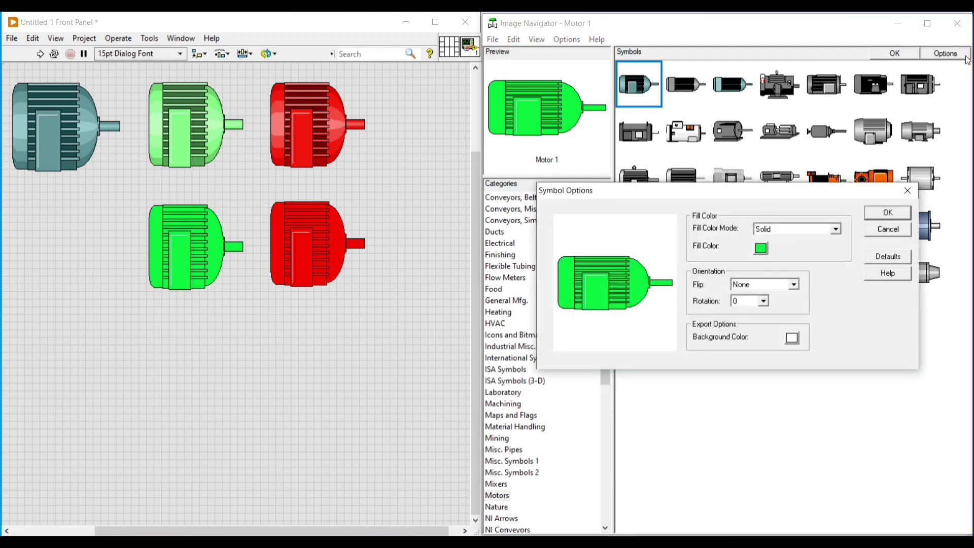
click(835, 230)
click(820, 265)
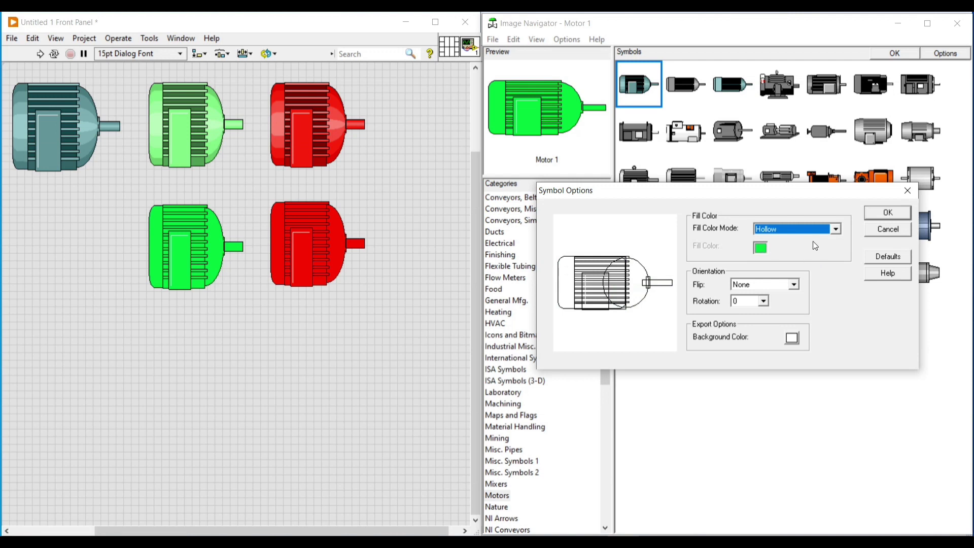
click(871, 214)
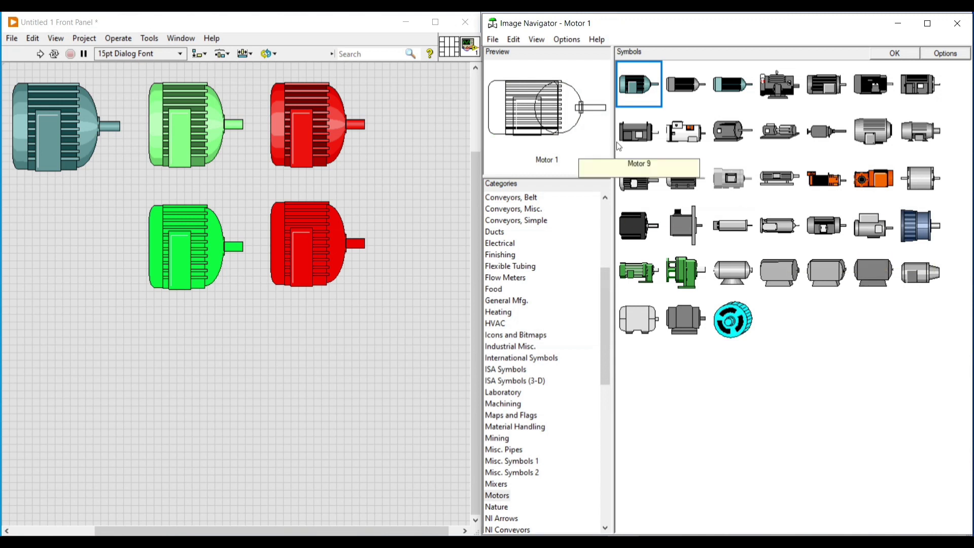
Place the hollow outline motor beneath the teal motor and clear the selection.
drag(539, 109, 40, 243)
drag(67, 273, 41, 248)
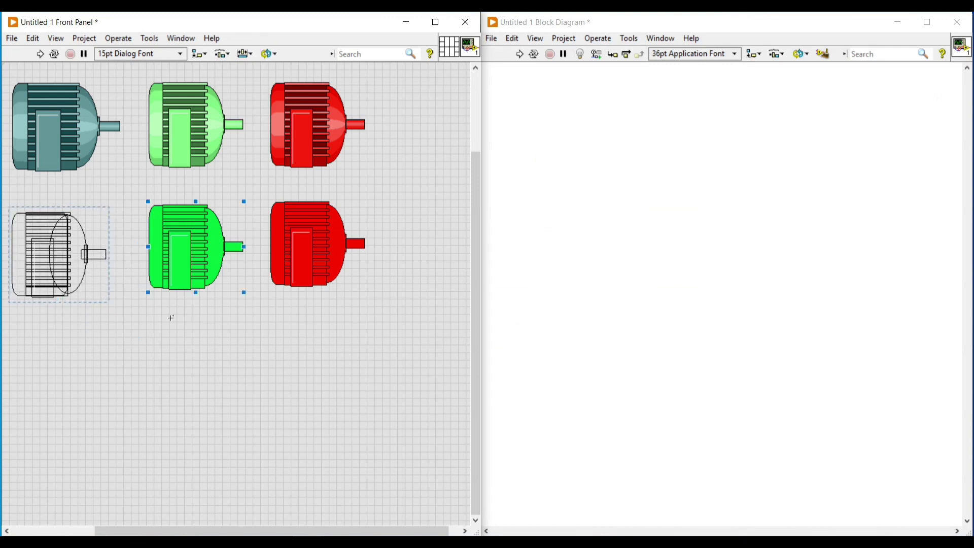
click(172, 319)
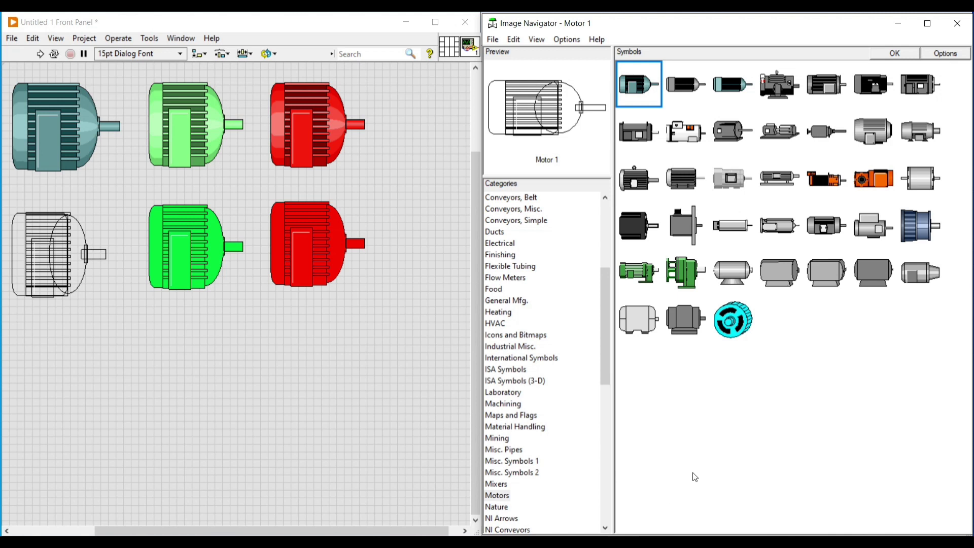
Restore original teal colouring, flip the motor horizontally, and place it beneath the outline motor.
click(950, 58)
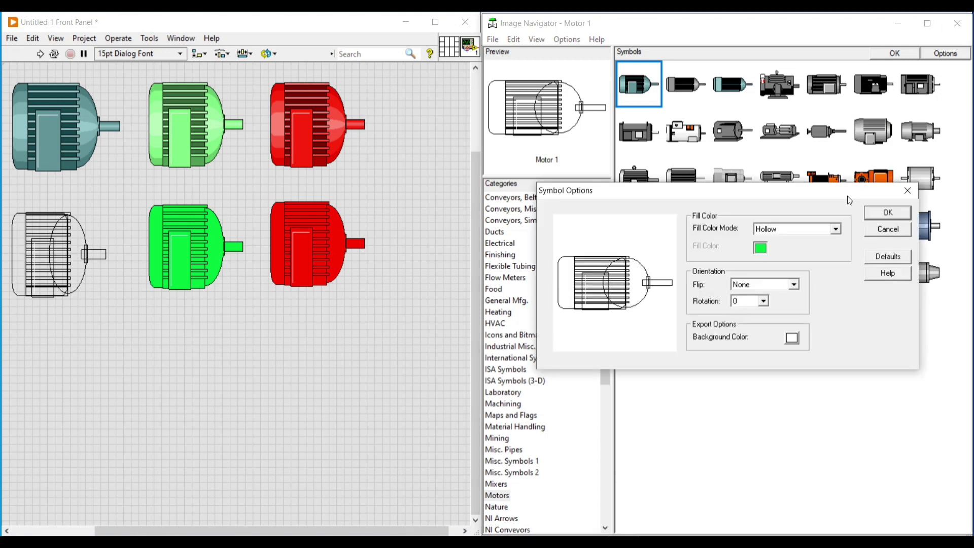
click(835, 231)
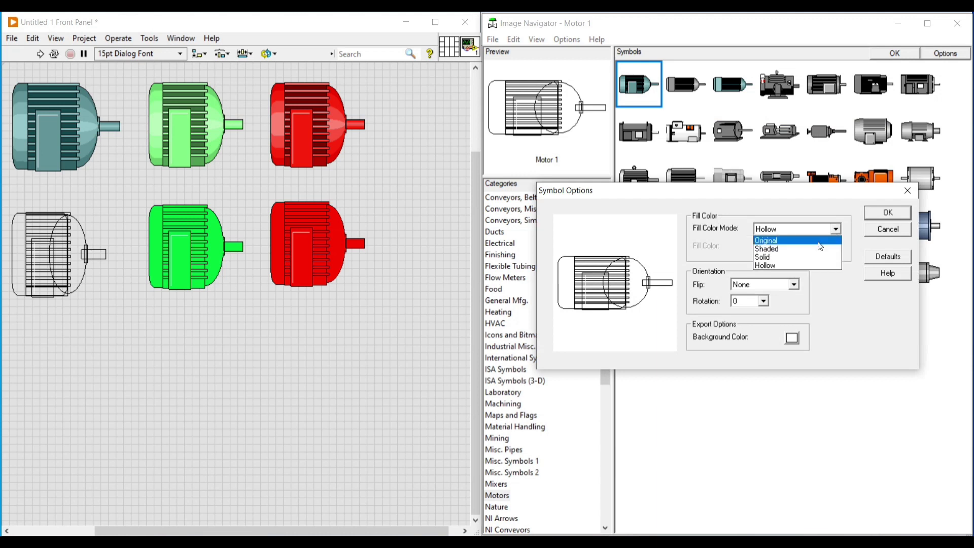
click(819, 242)
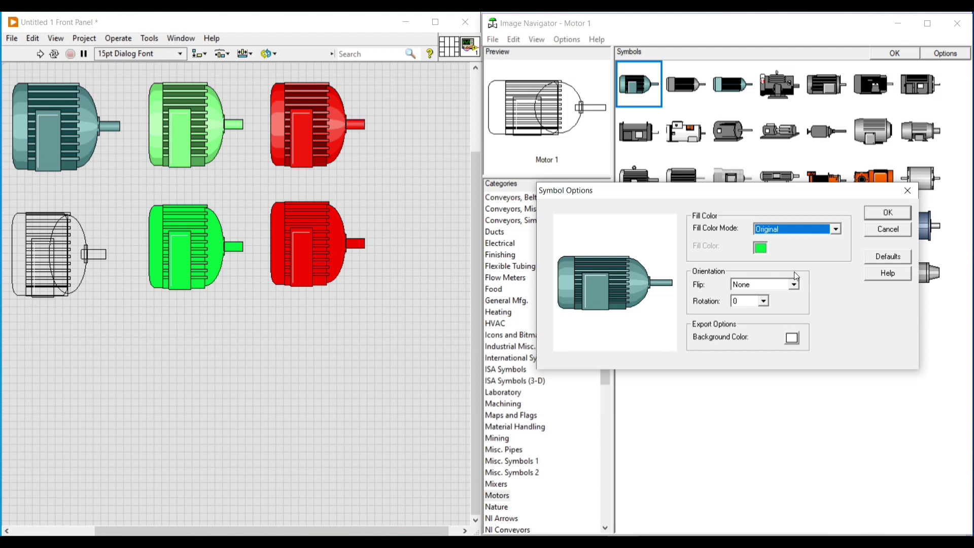
click(795, 286)
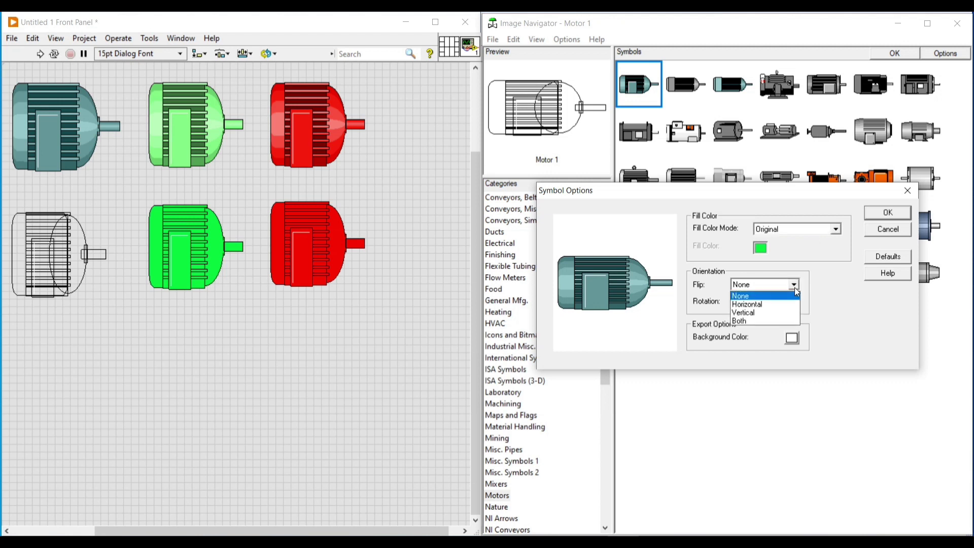
click(793, 303)
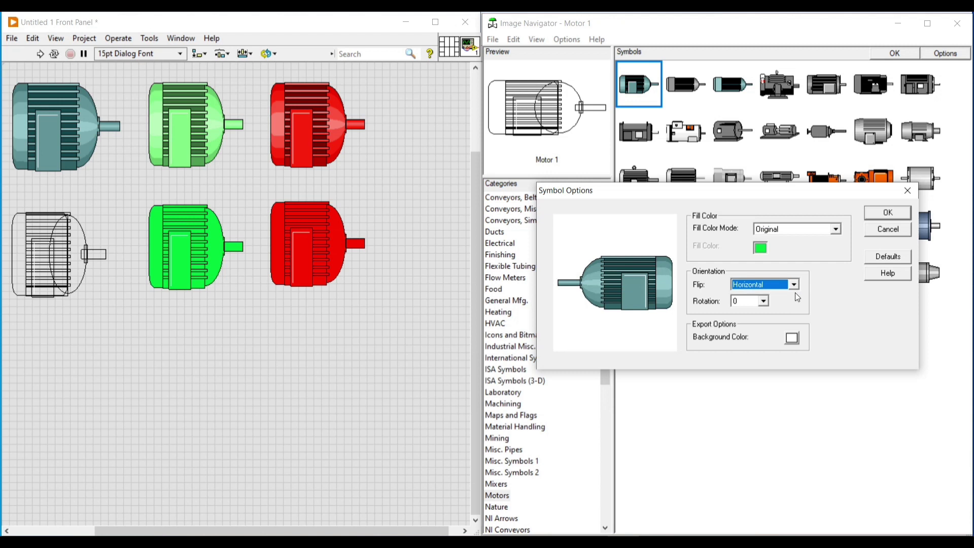
click(884, 215)
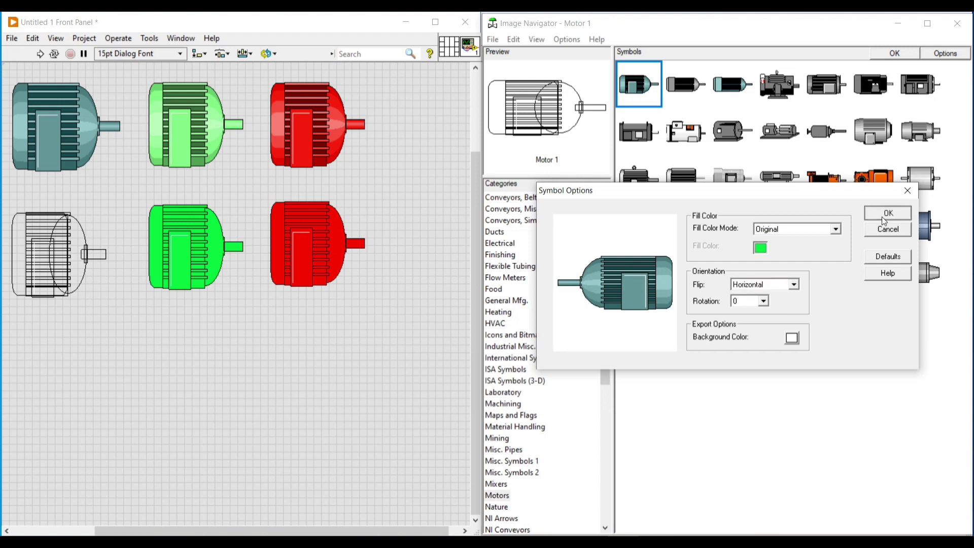
drag(559, 119, 27, 323)
click(519, 467)
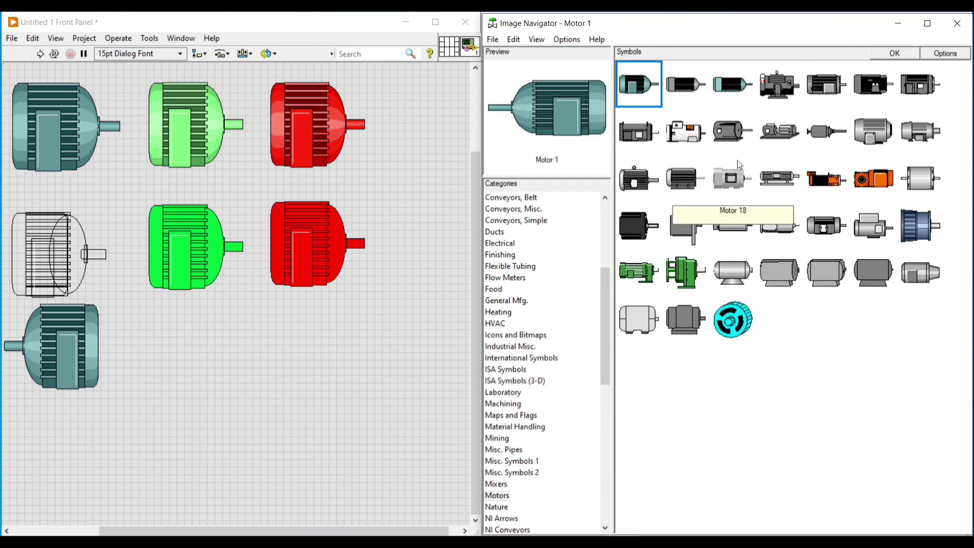
Try Vertical and Both flips on the motor, then reset Flip to None.
click(936, 54)
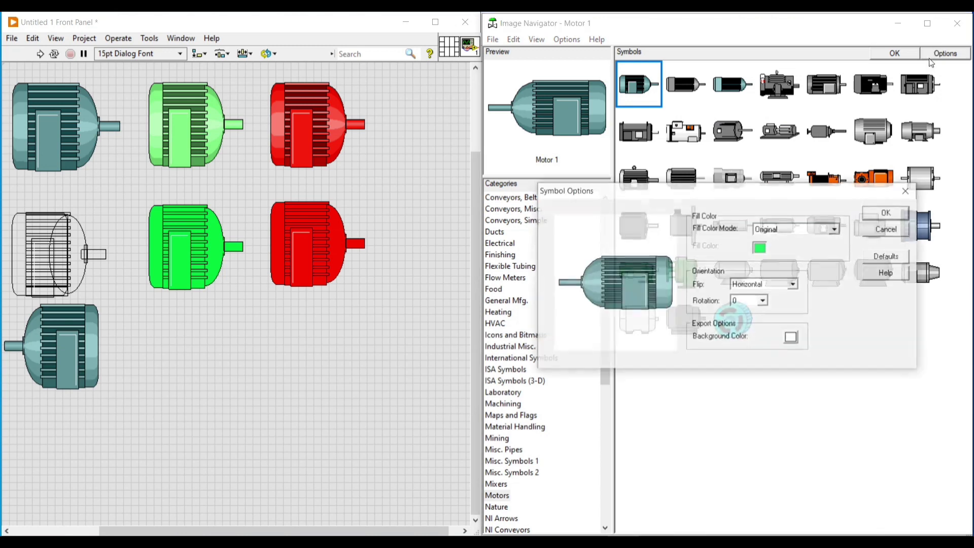
click(765, 285)
click(762, 312)
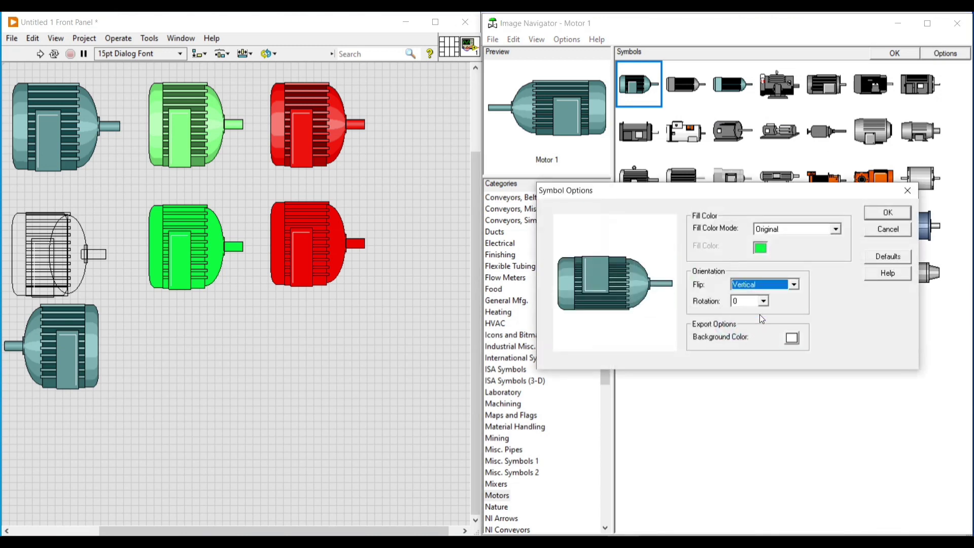
click(894, 212)
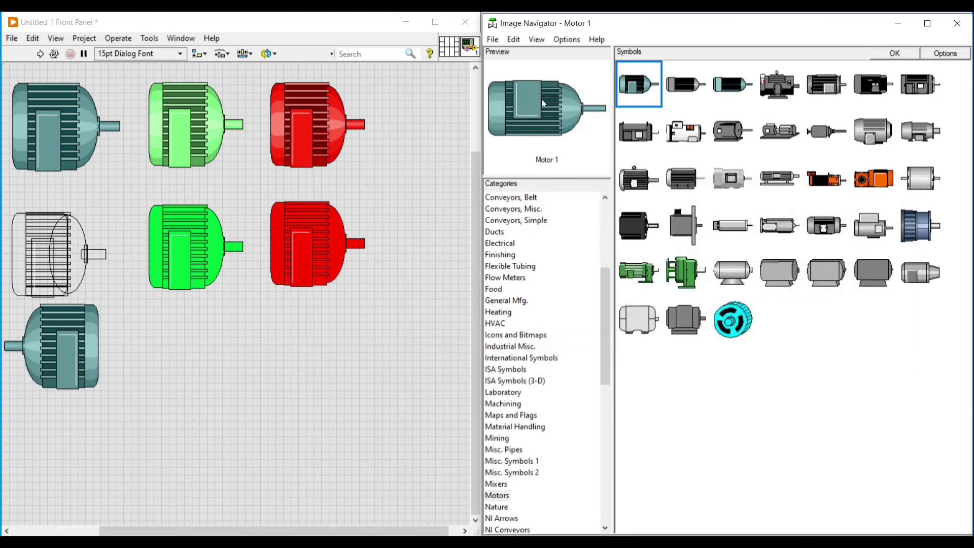
click(945, 53)
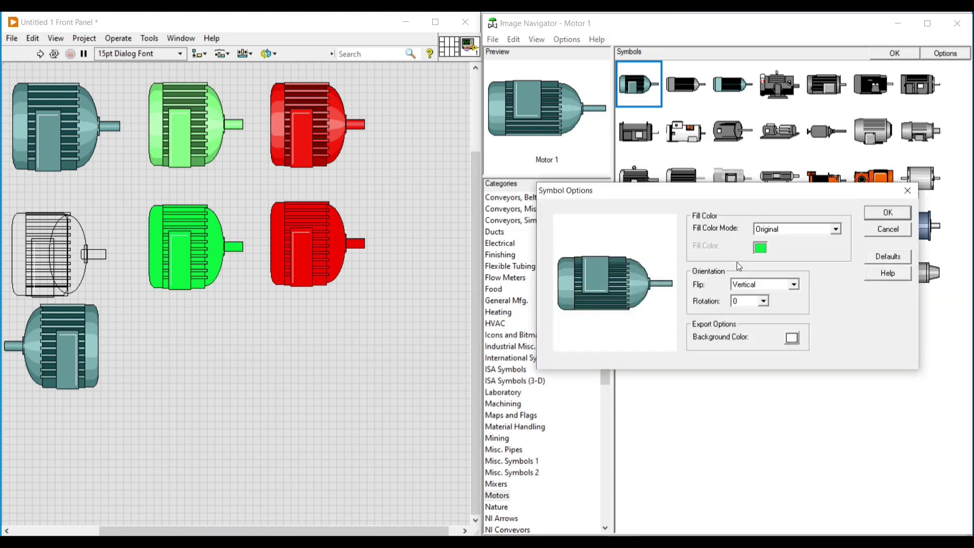
click(774, 288)
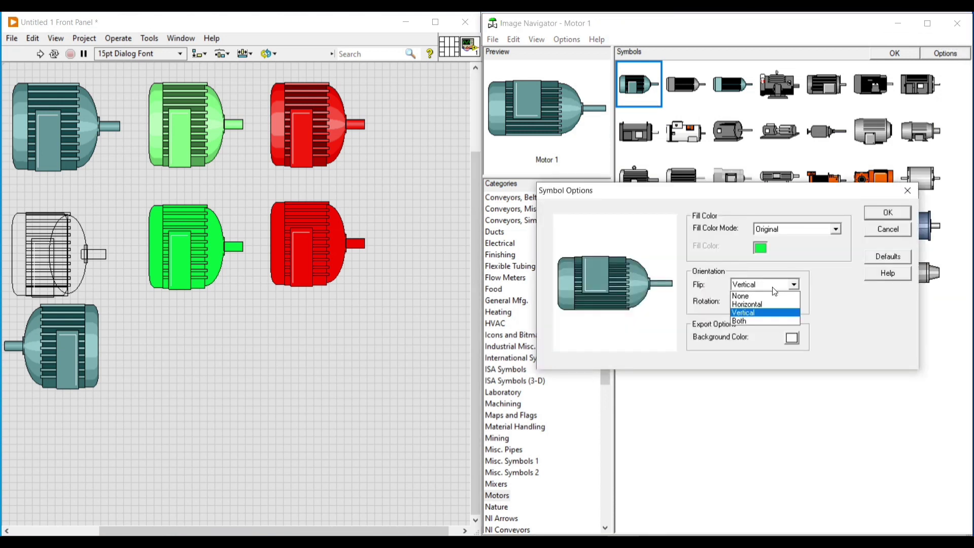
click(762, 322)
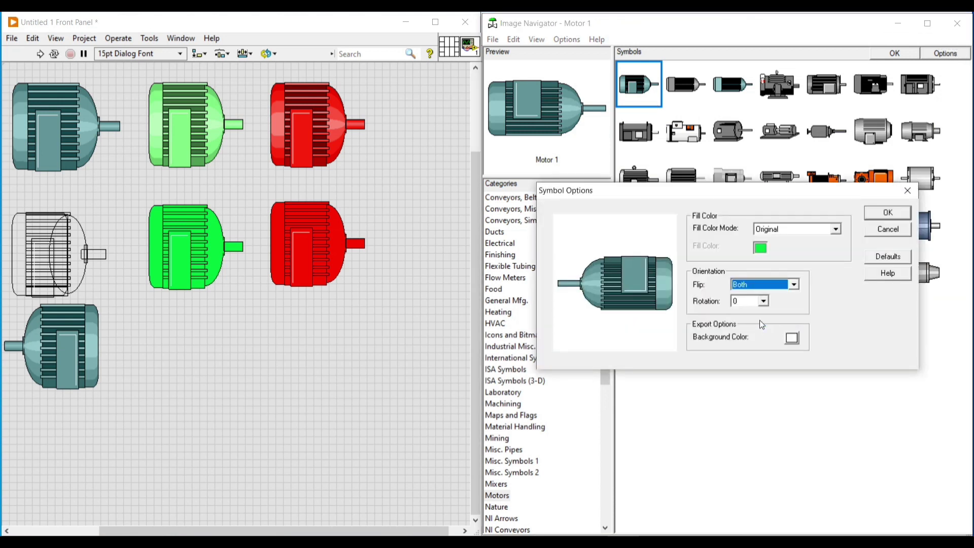
click(766, 290)
click(763, 294)
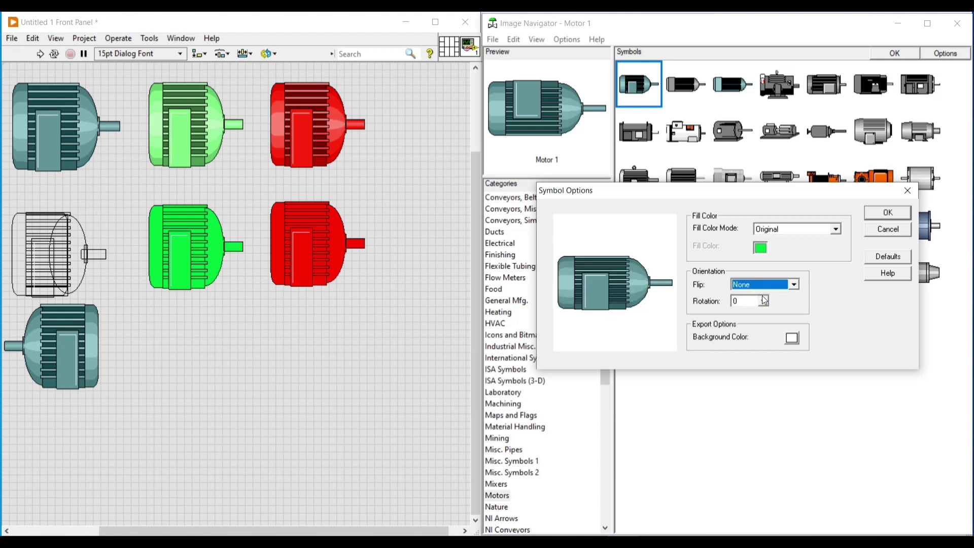
Rotate the motor 90° and place it upright beside the mirrored motor.
click(763, 305)
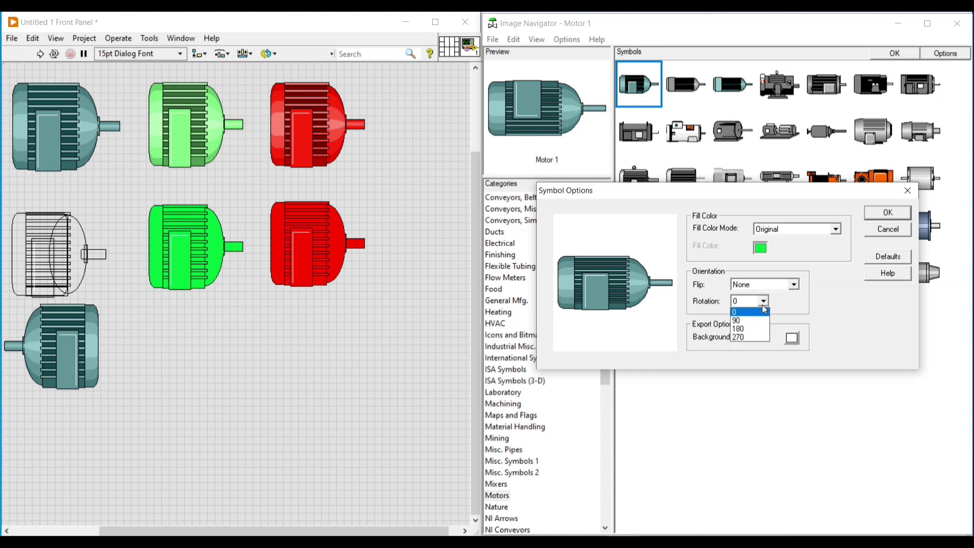
click(751, 321)
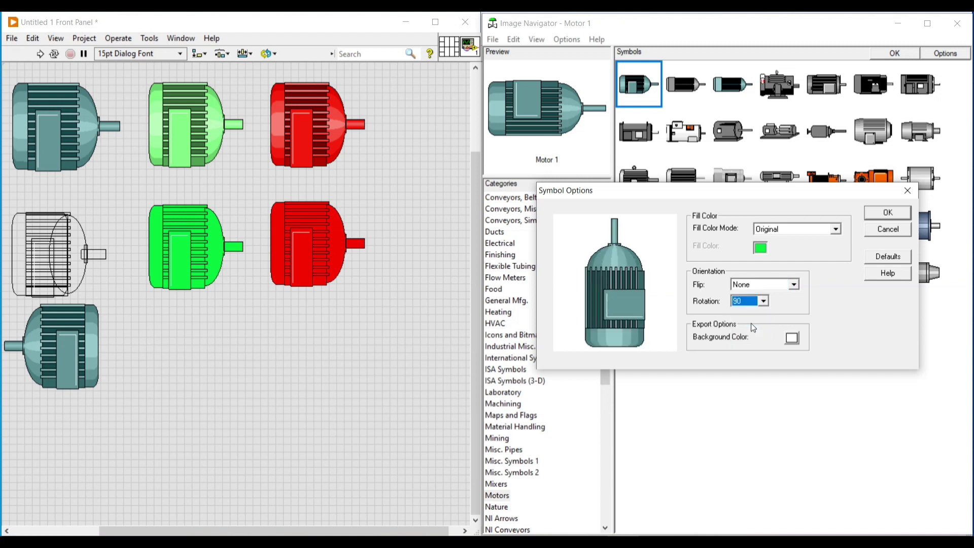
click(878, 217)
drag(534, 108, 176, 347)
drag(226, 385, 190, 346)
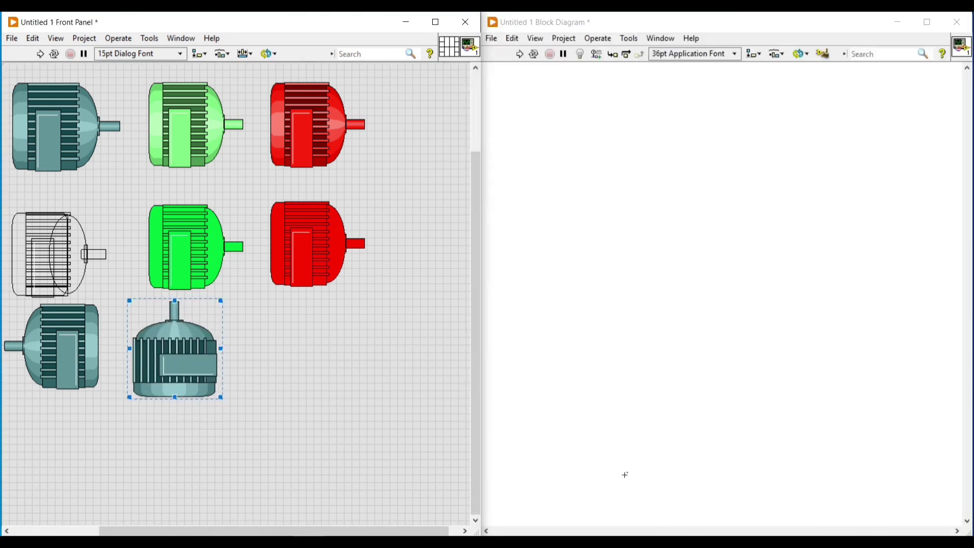
key(alt+Tab)
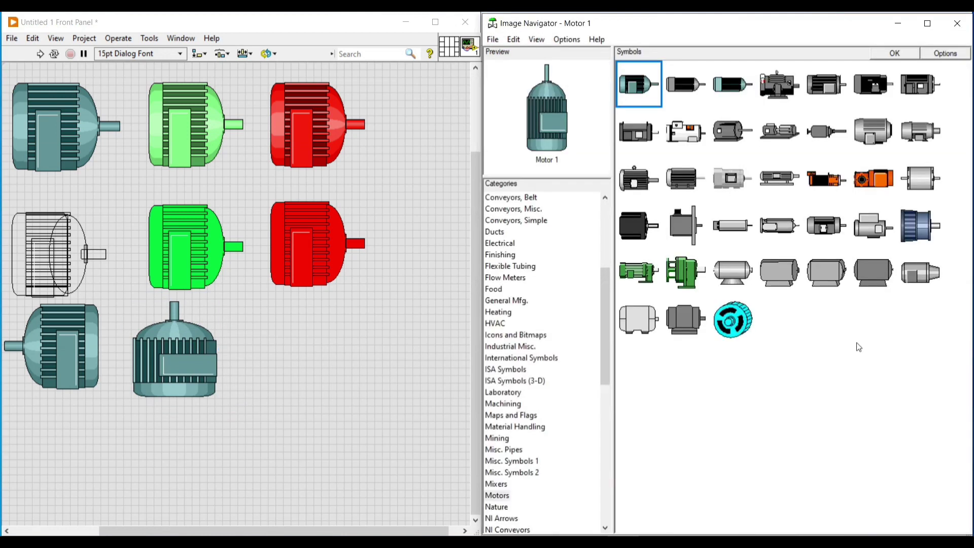
Set the Motor 1 symbol's rotation to 270 degrees so its shaft points down.
click(961, 57)
click(763, 300)
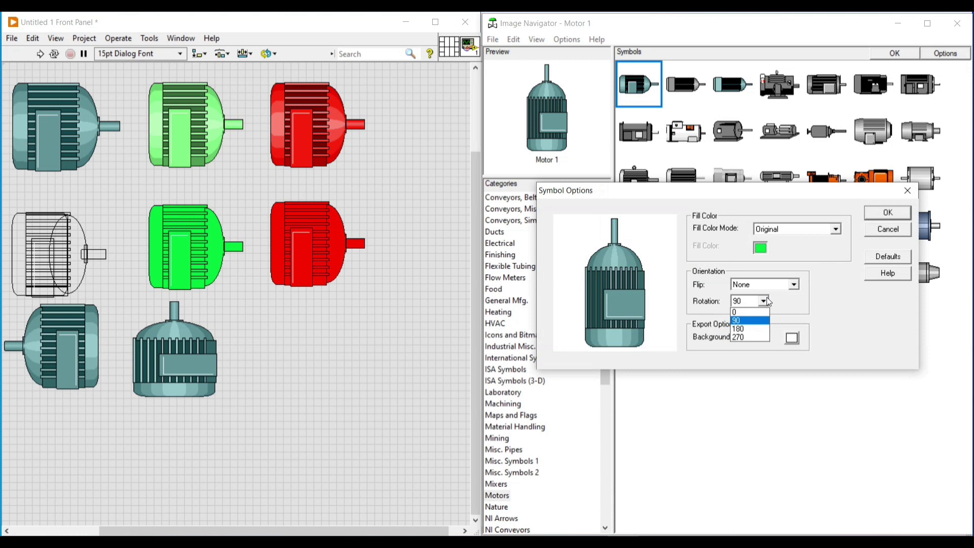
click(755, 329)
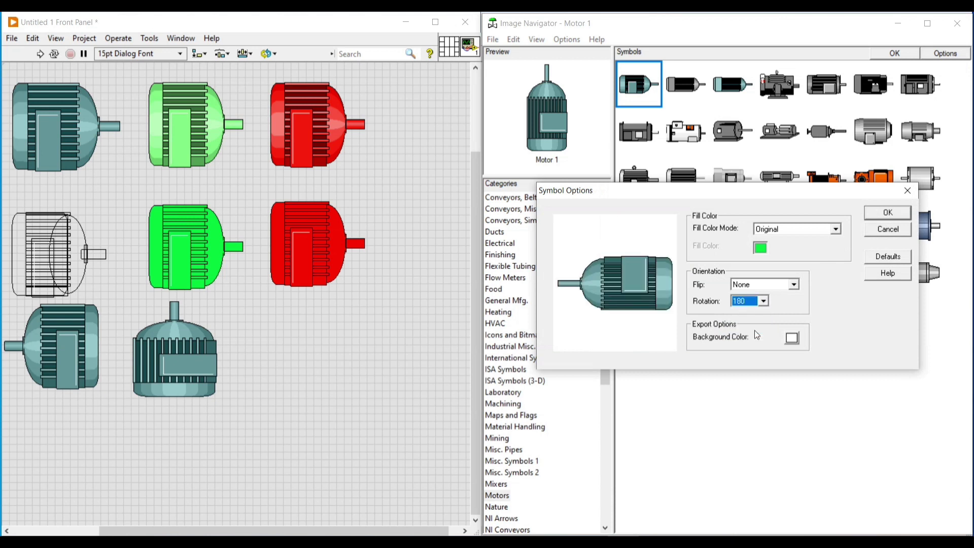
click(763, 301)
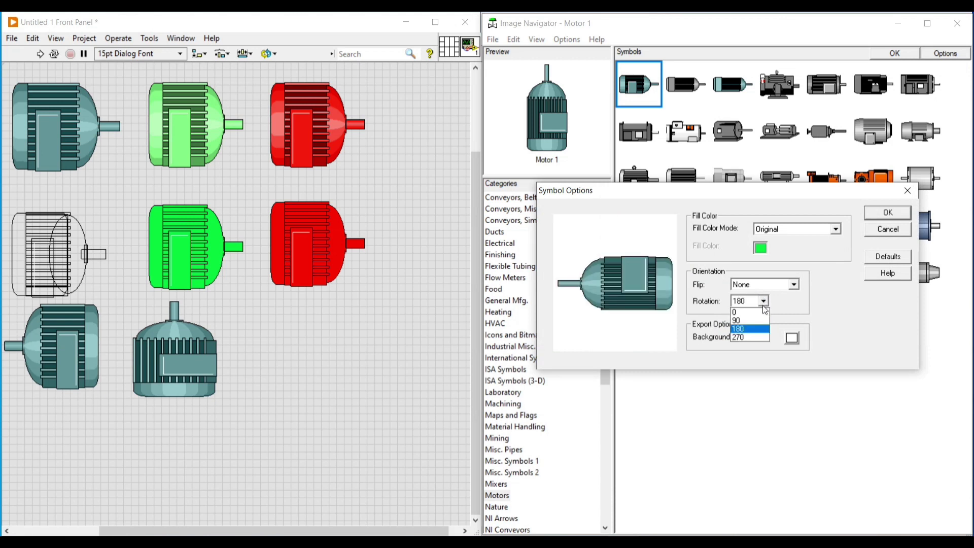
click(755, 337)
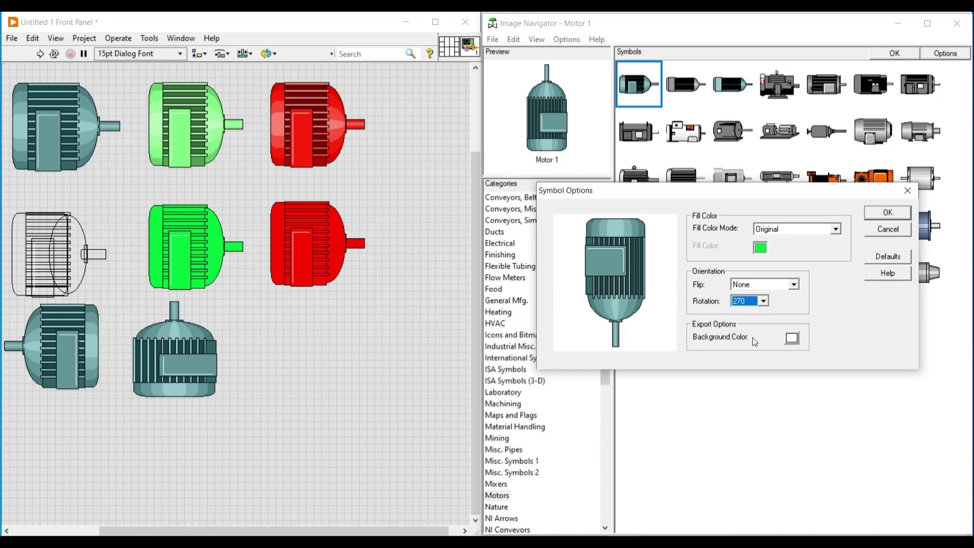
click(888, 216)
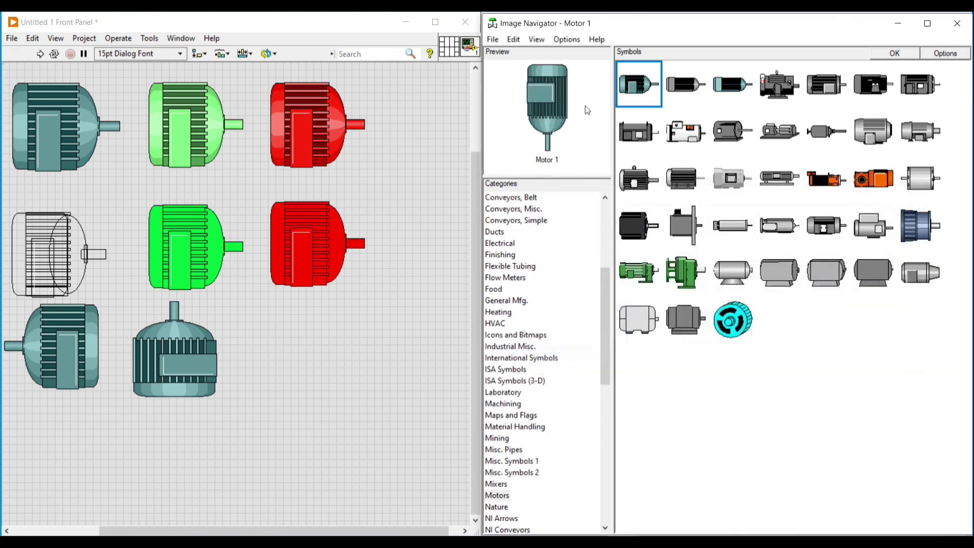
Place the rotated teal motor at the right end of the front panel's third row.
drag(546, 96, 377, 342)
drag(341, 372, 314, 346)
click(898, 22)
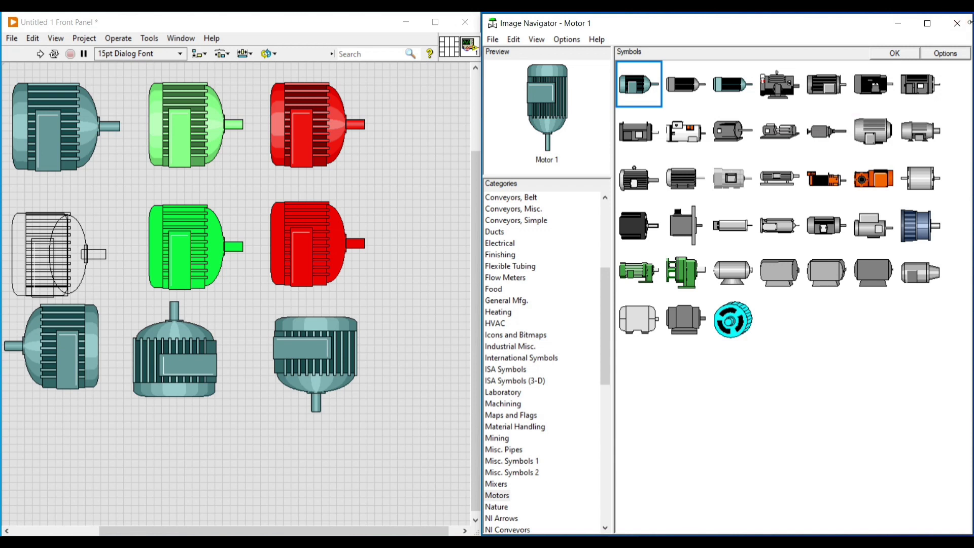
click(951, 56)
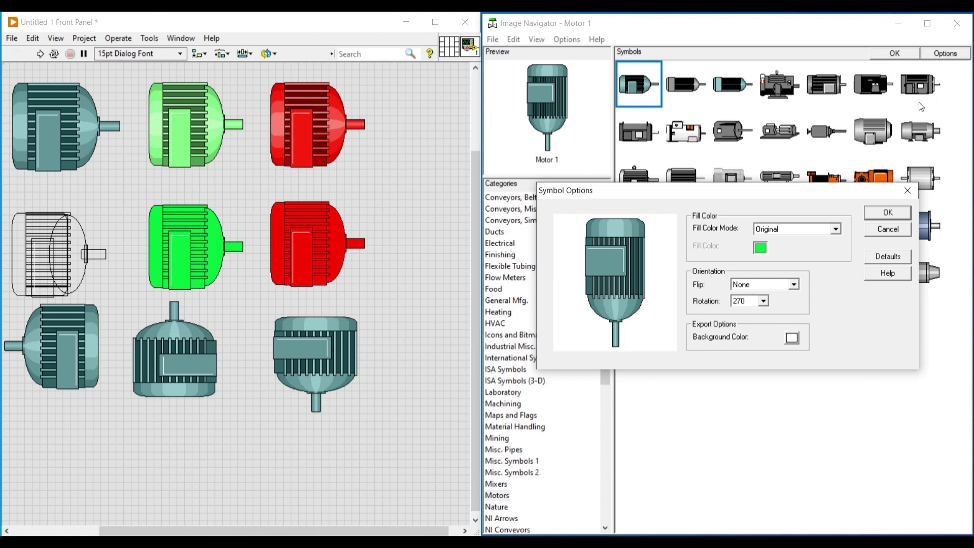
Reset the Motor 1 rotation to 0 with Flip left at None.
click(763, 301)
click(756, 313)
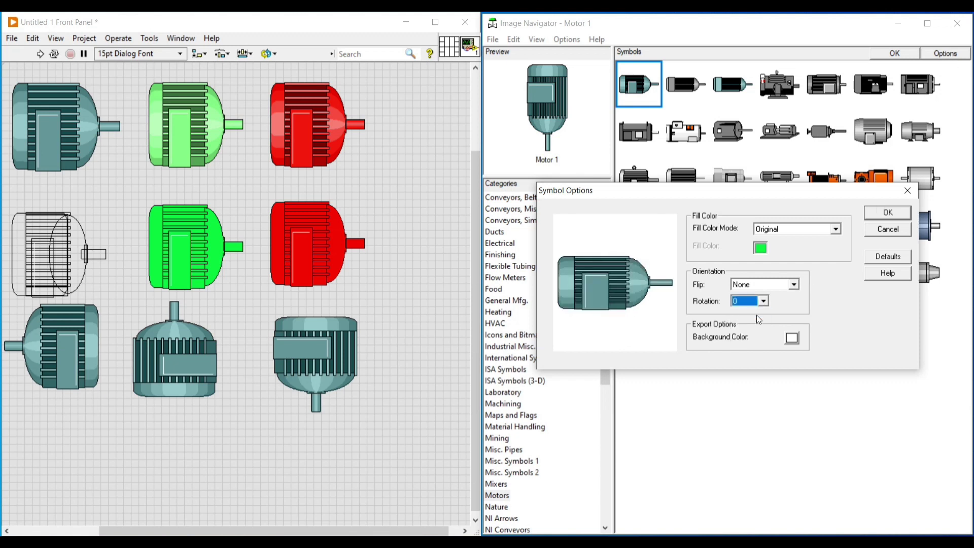
click(794, 285)
click(792, 296)
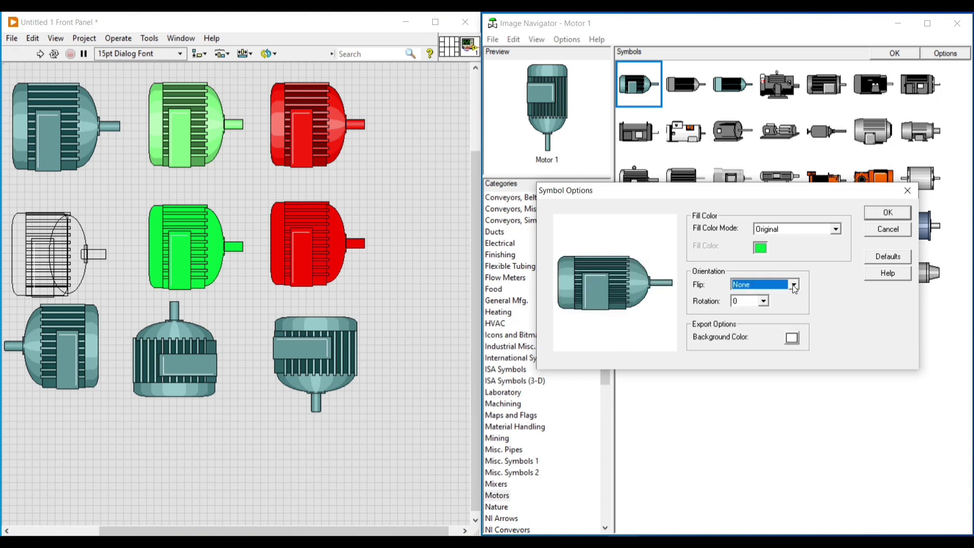
click(878, 214)
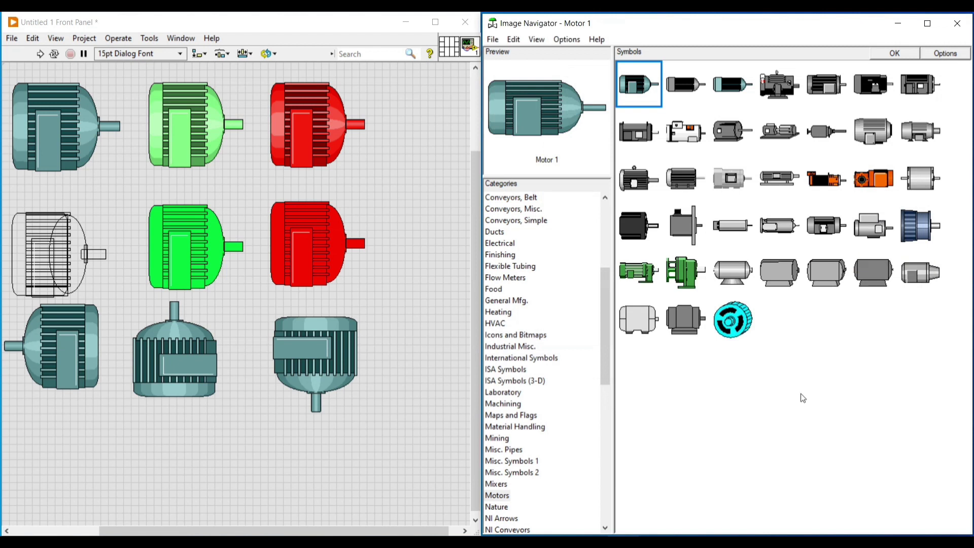